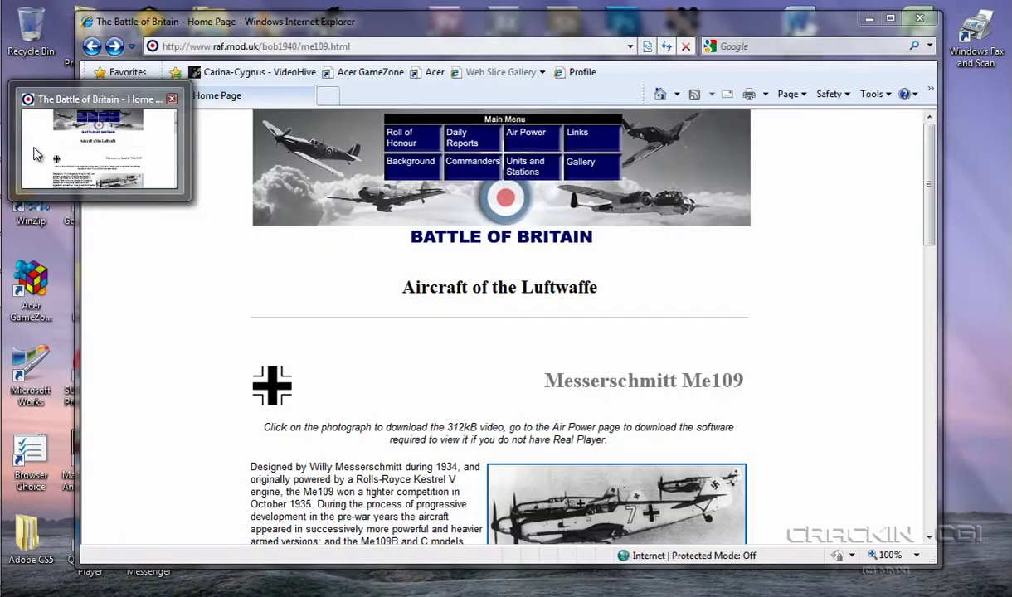
Switch to the Internet Explorer page on the Messerschmitt Me109 and enlarge the head-on cockpit photo to full size
left_click(36, 154)
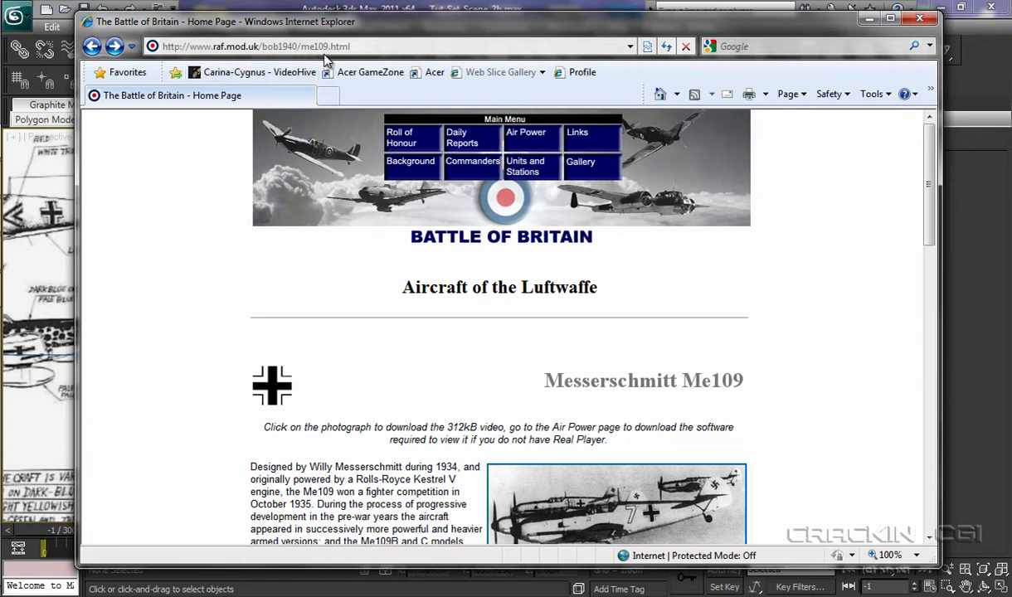
left_click_drag(930, 217, 931, 408)
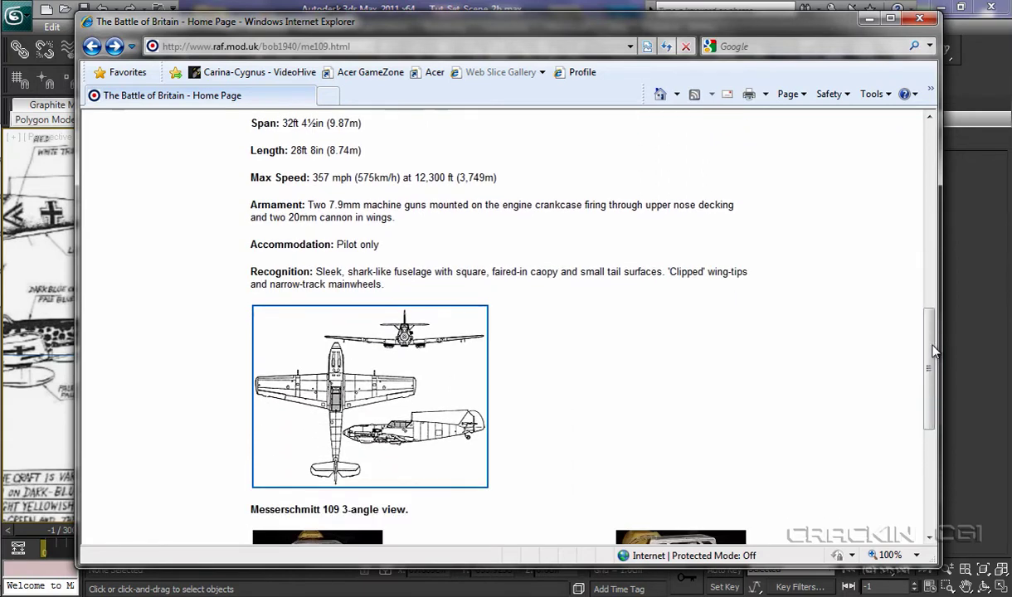
scroll(931, 407, "down", 2)
left_click_drag(931, 398, 931, 418)
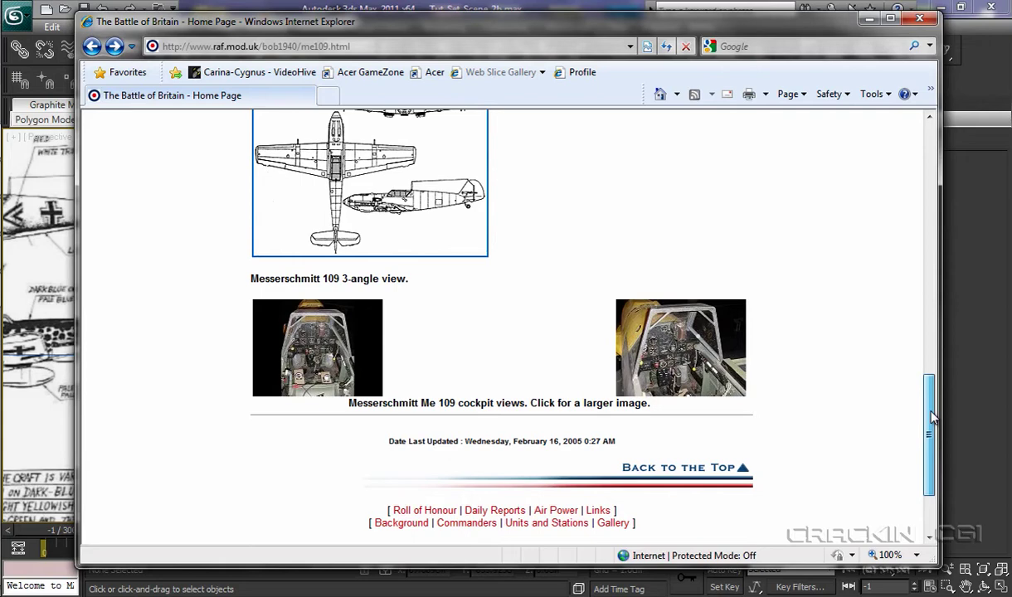
scroll(931, 419, "down", 1)
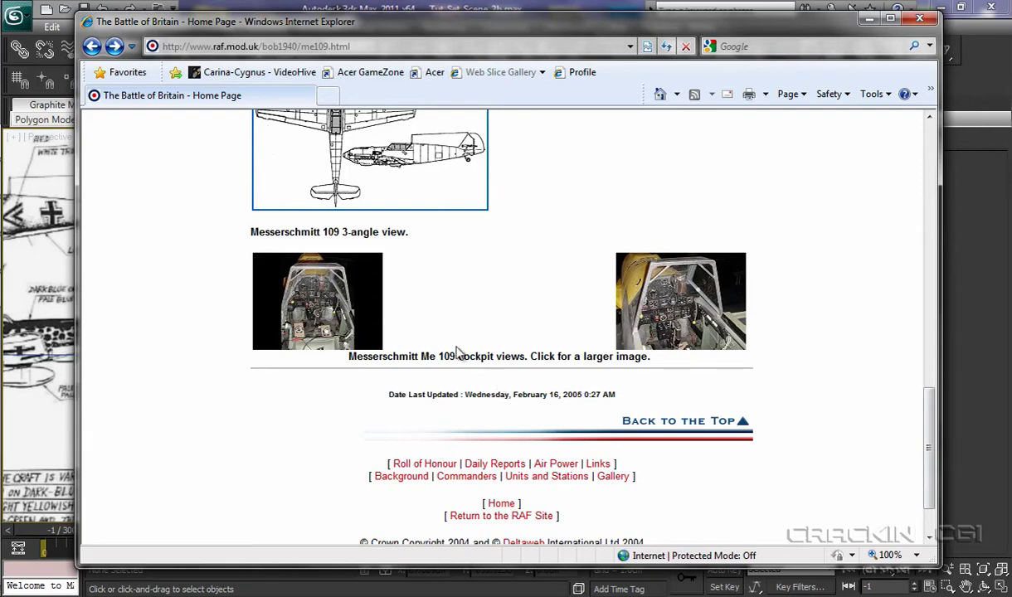
left_click(353, 309)
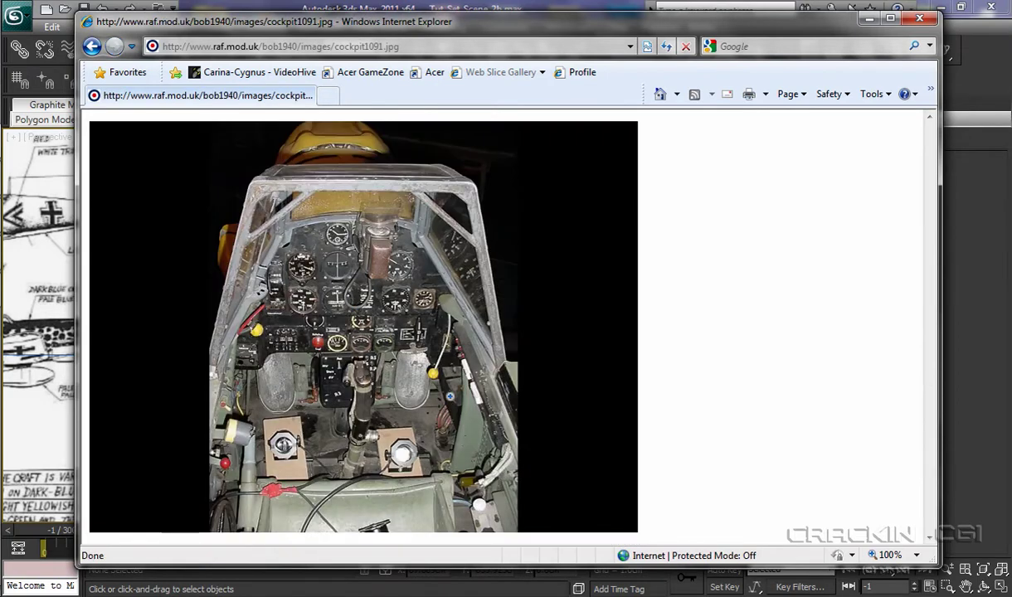
left_click(456, 312)
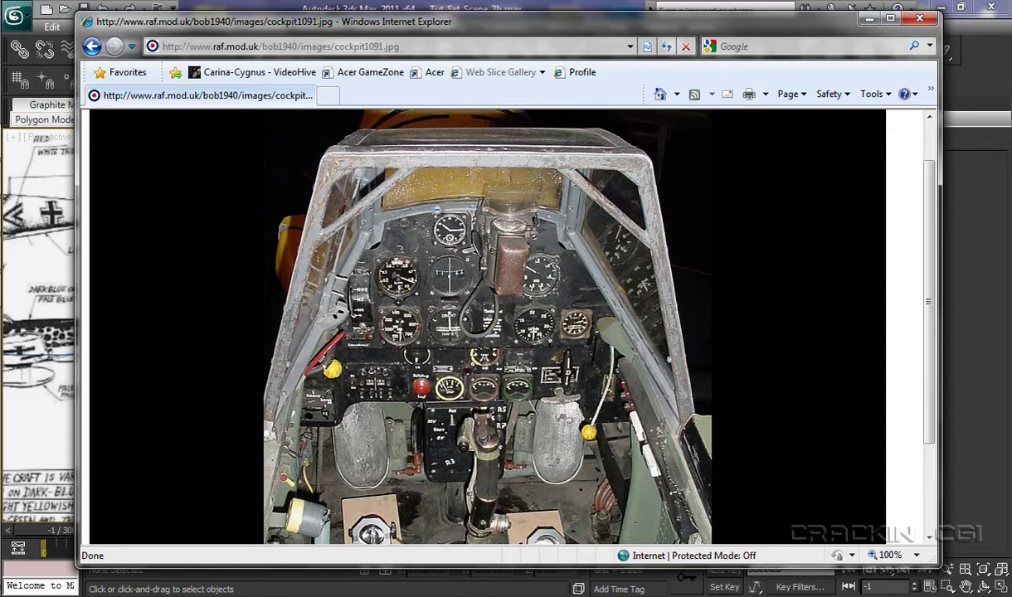
View the angled Me109 cockpit photo at full size and examine the windscreen frame and instrument panel
left_click(91, 45)
left_click(649, 303)
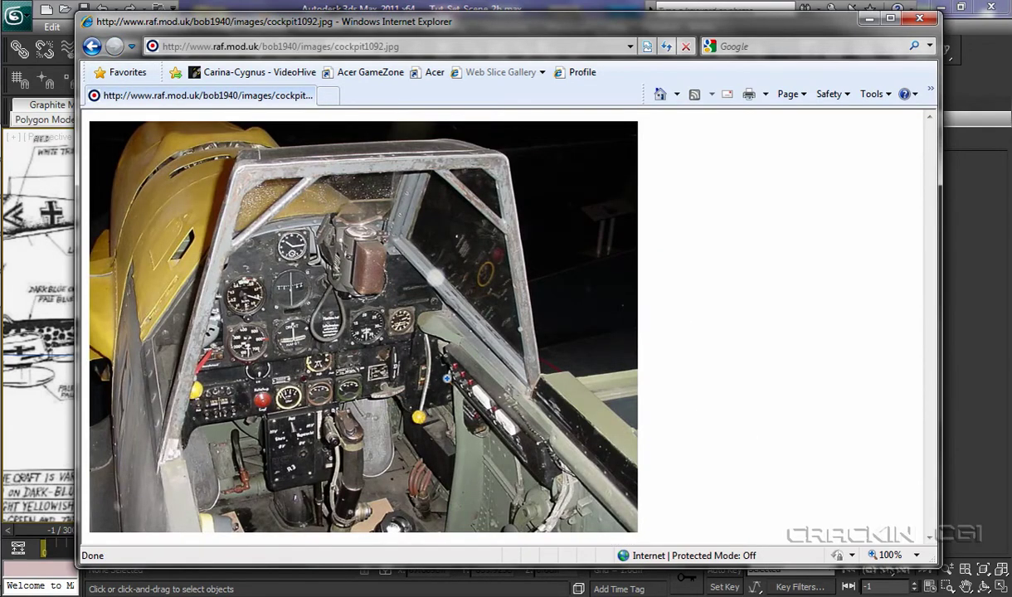
left_click(447, 379)
middle_click(598, 390)
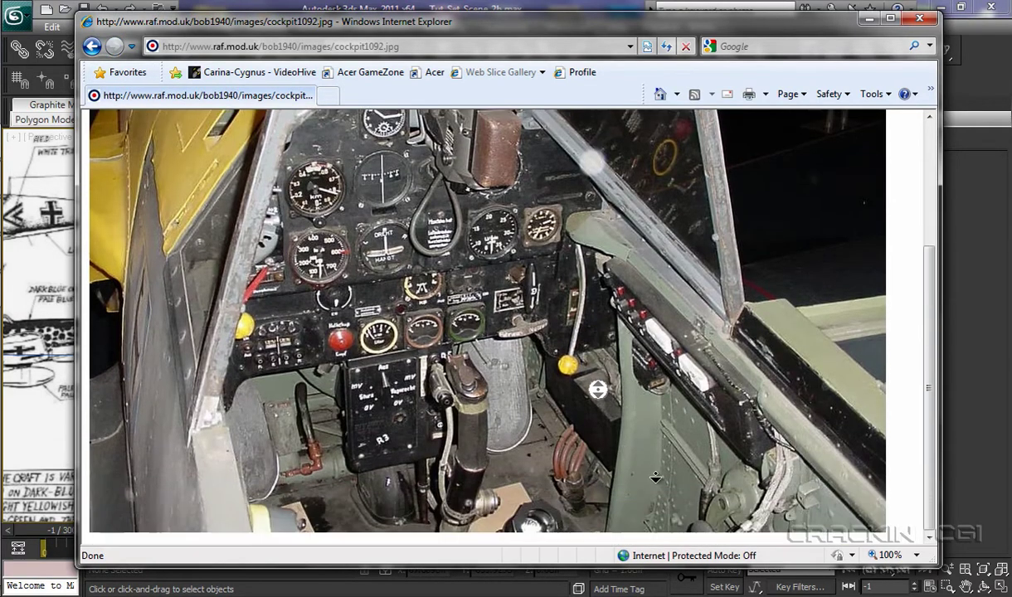
scroll(630, 331, "up", 1)
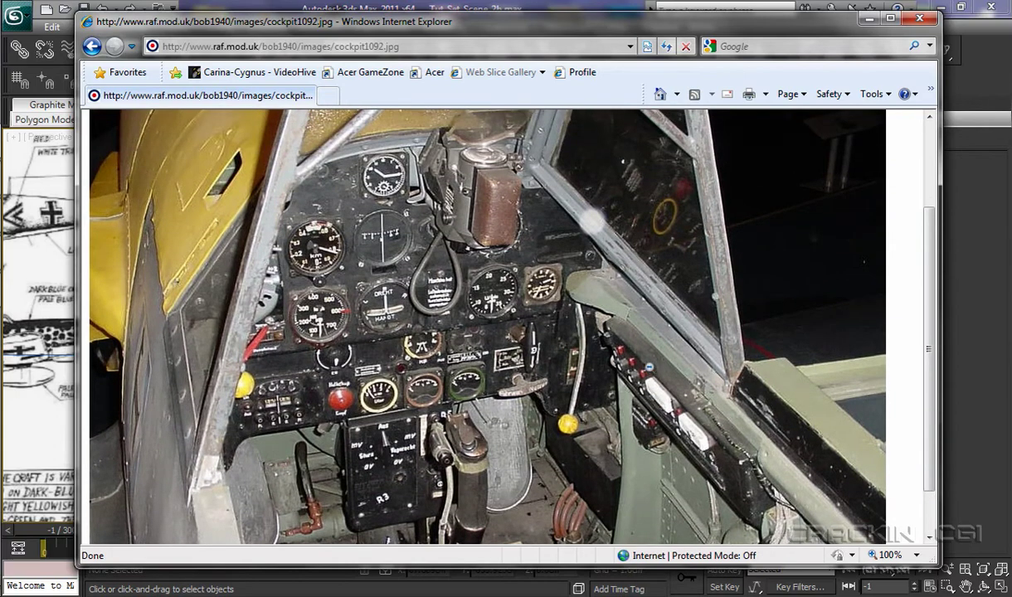
scroll(658, 364, "up", 2)
scroll(659, 363, "down", 1)
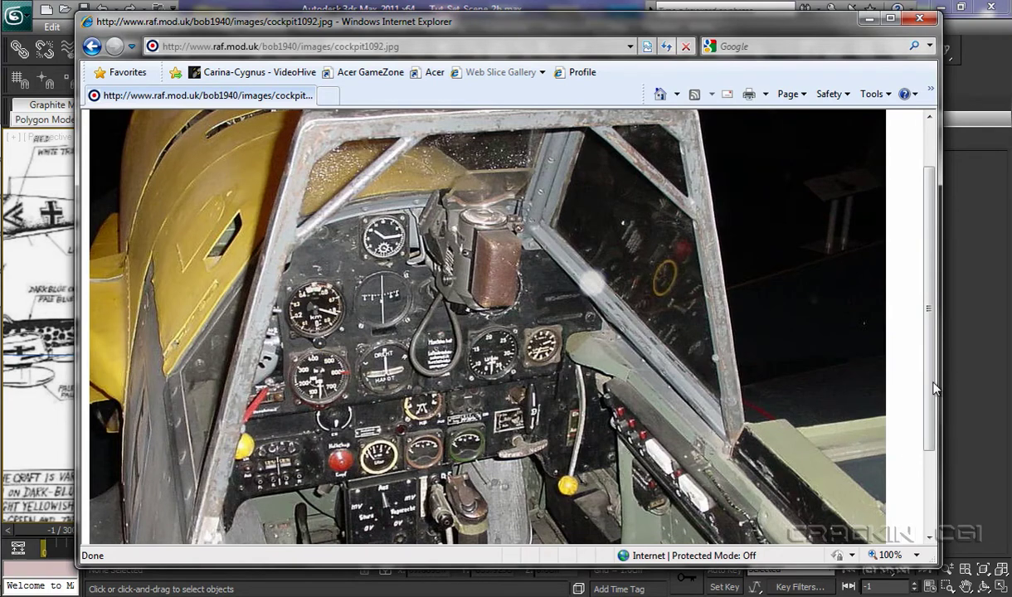
left_click_drag(930, 389, 936, 412)
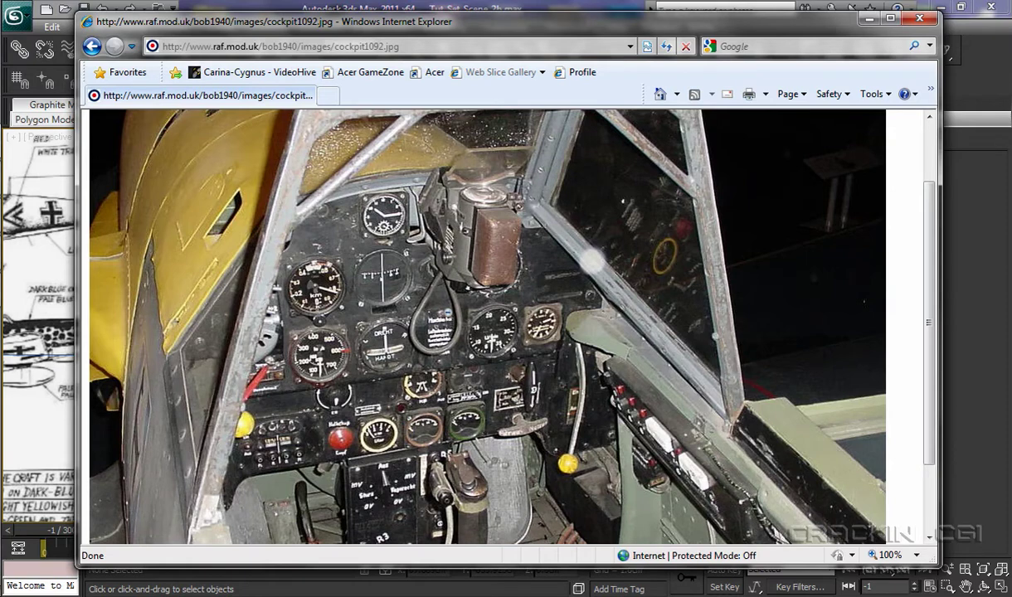
mouse_move(930, 323)
left_mouse_down()
mouse_move(931, 362)
mouse_move(933, 341)
left_mouse_up()
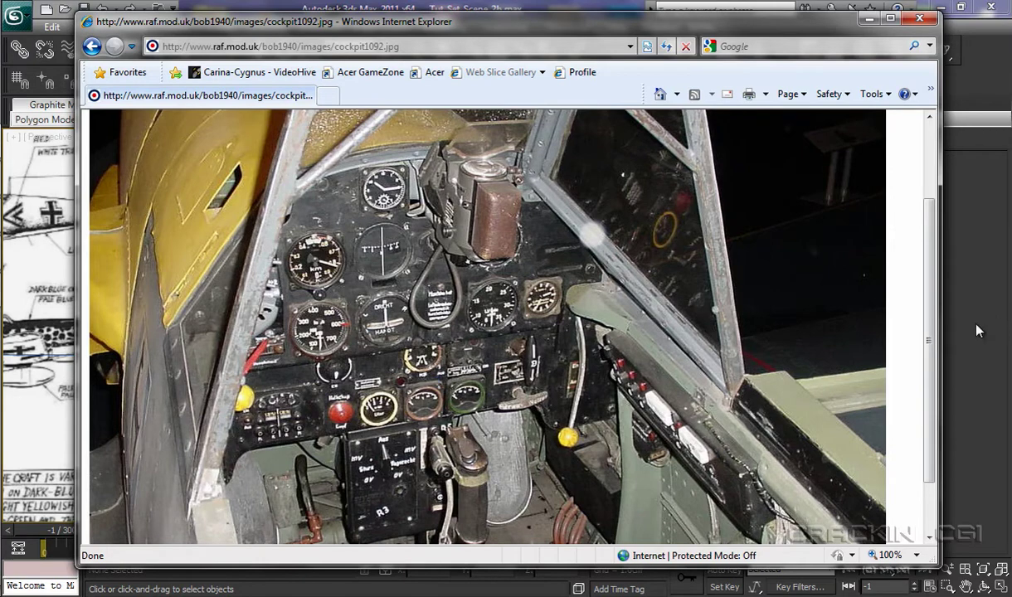
left_click_drag(931, 418, 932, 466)
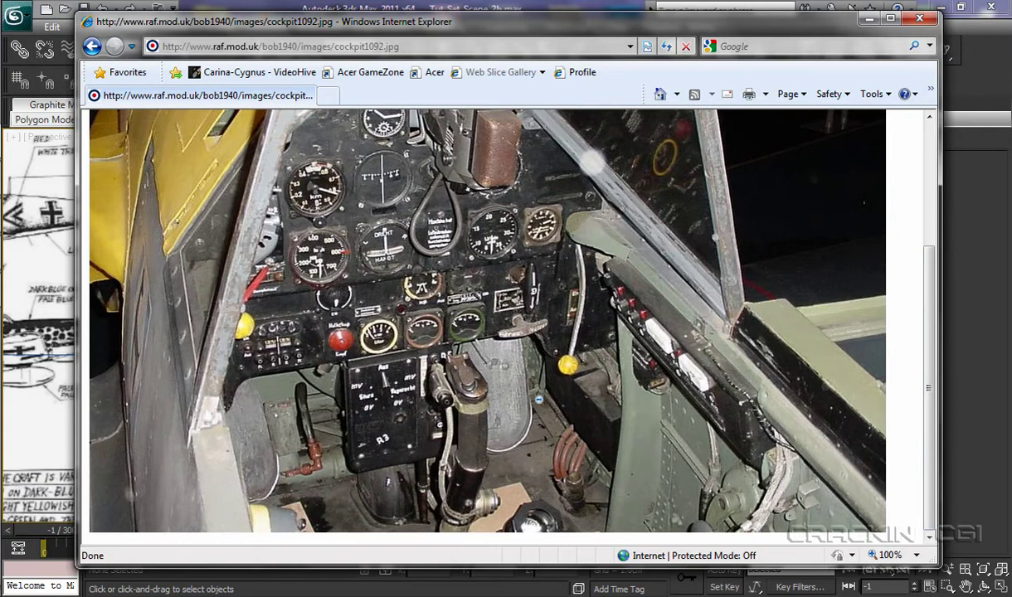
left_click_drag(935, 421, 946, 301)
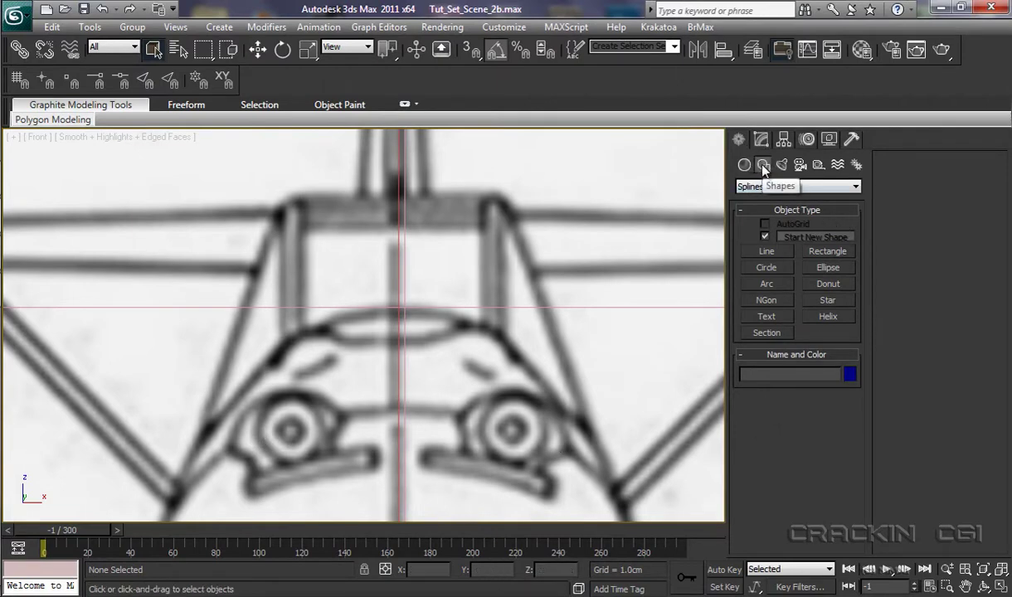
Trace the windscreen frame in the Front view as a closed four-corner line, top edge from about X 12.6 to 4.5 cm at Z 24 cm
left_click(773, 252)
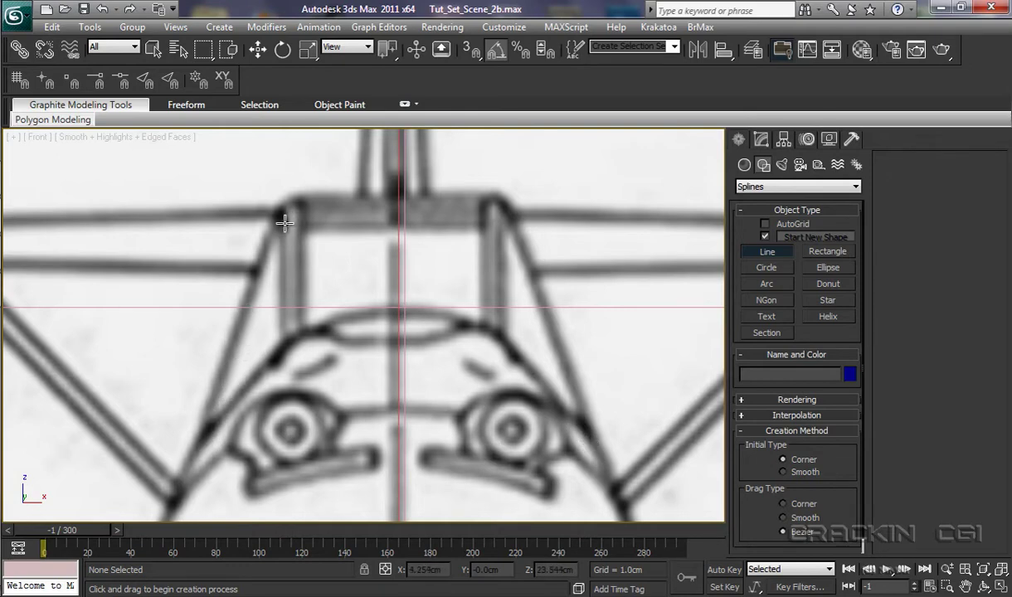
left_click(206, 449)
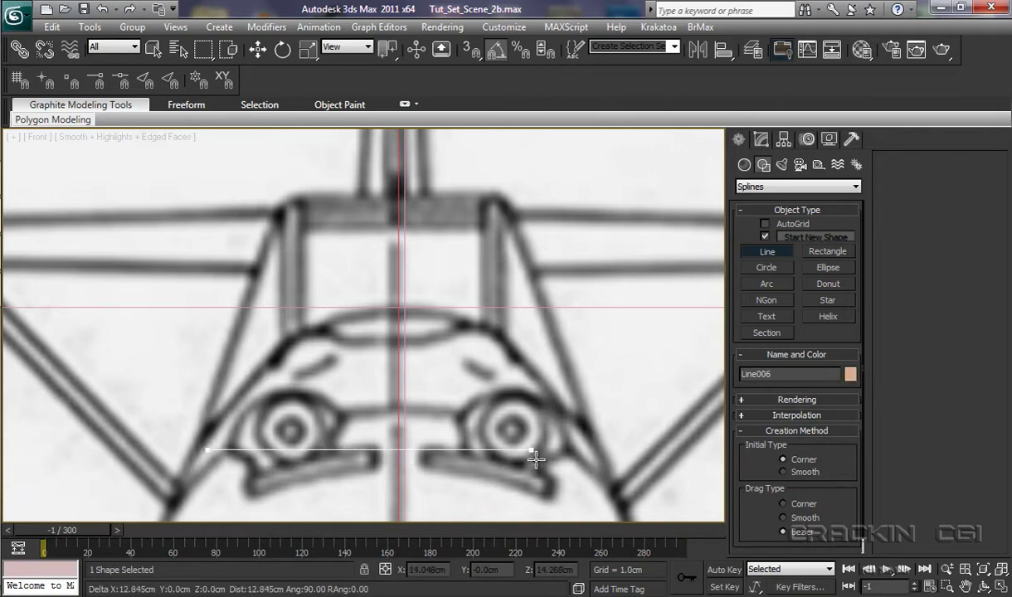
left_click(585, 452)
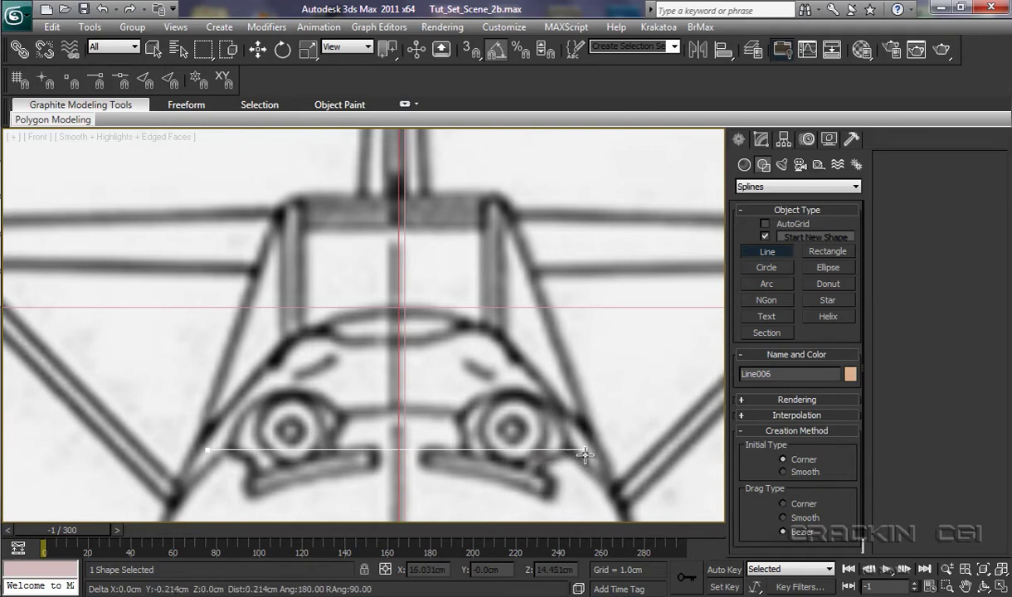
left_click(498, 212)
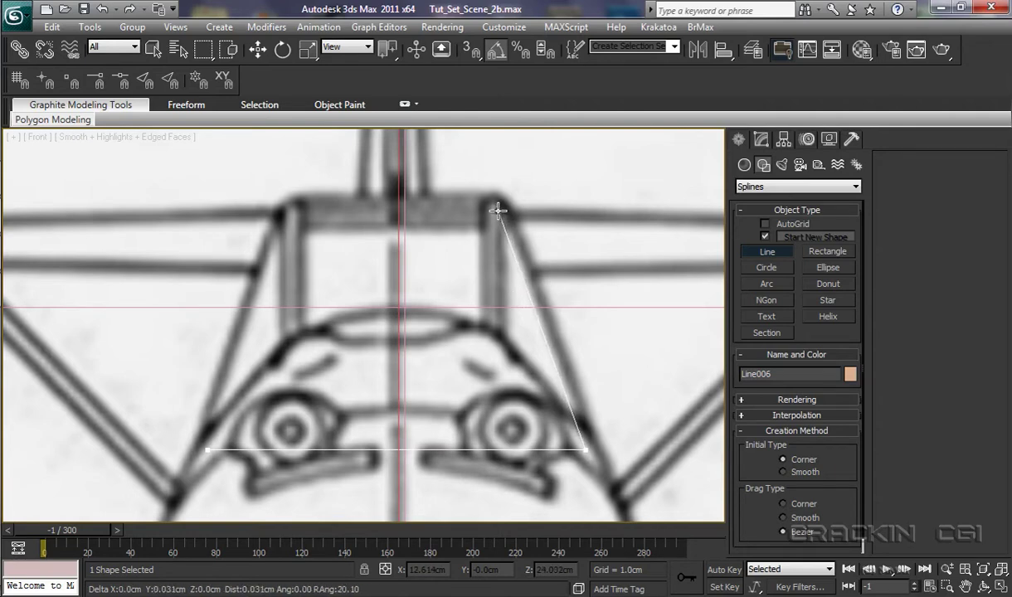
left_click(290, 212)
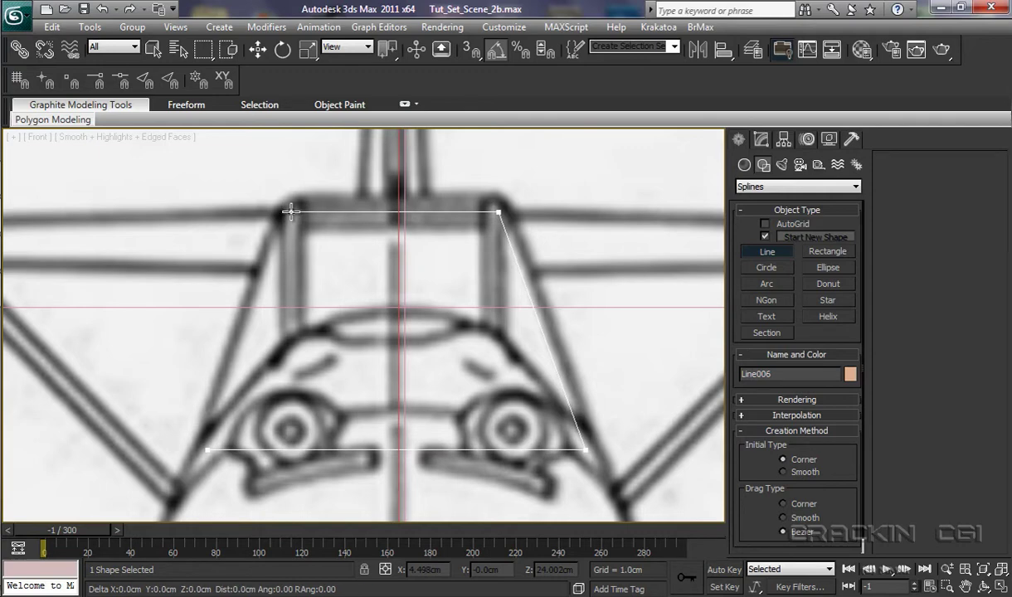
left_click(208, 450)
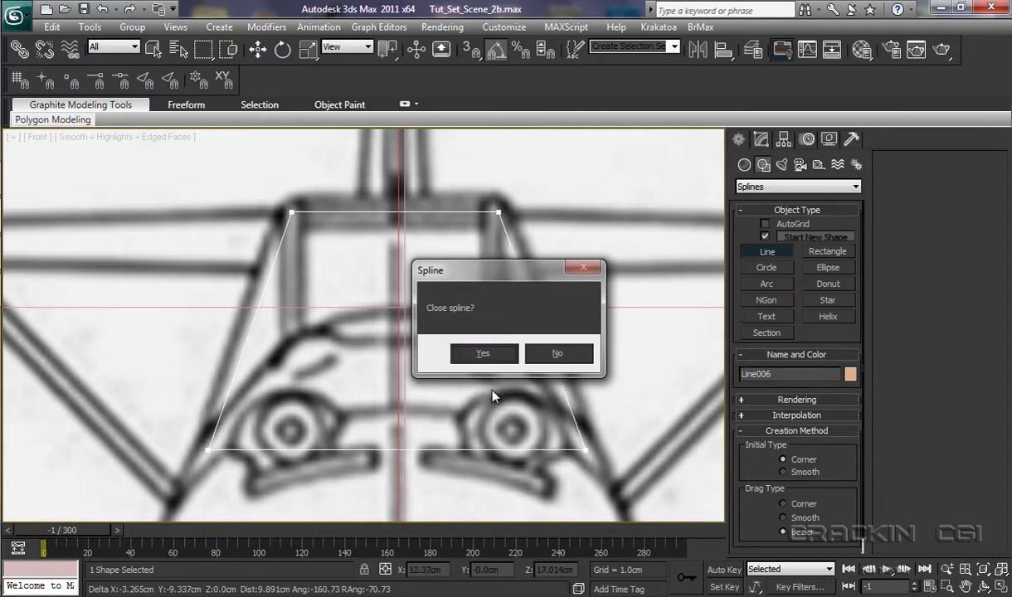
left_click(482, 355)
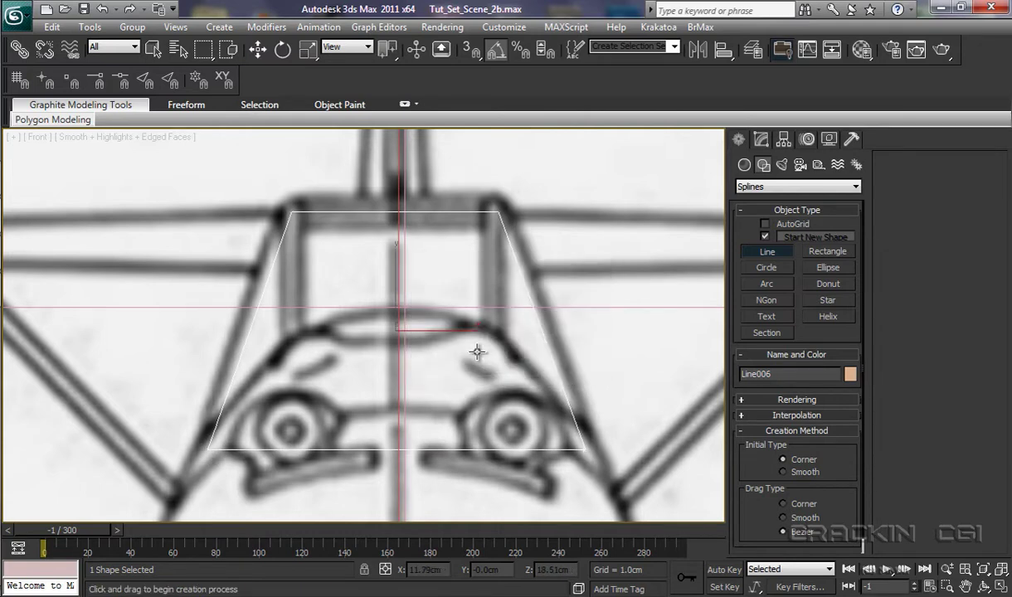
right_click(477, 352)
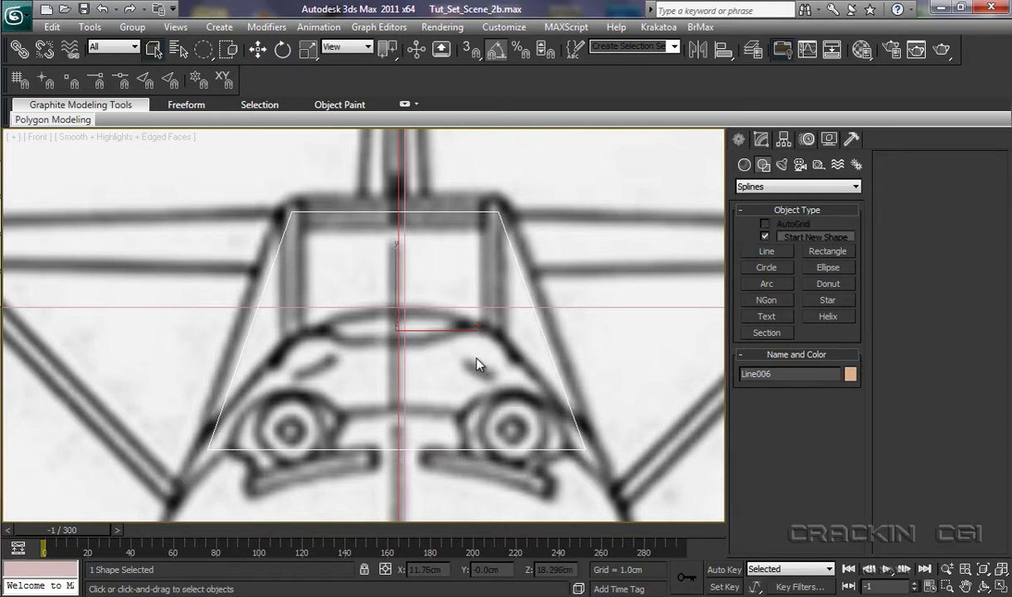
Convert the traced windscreen outline to an editable spline
right_click(467, 451)
mouse_move(532, 520)
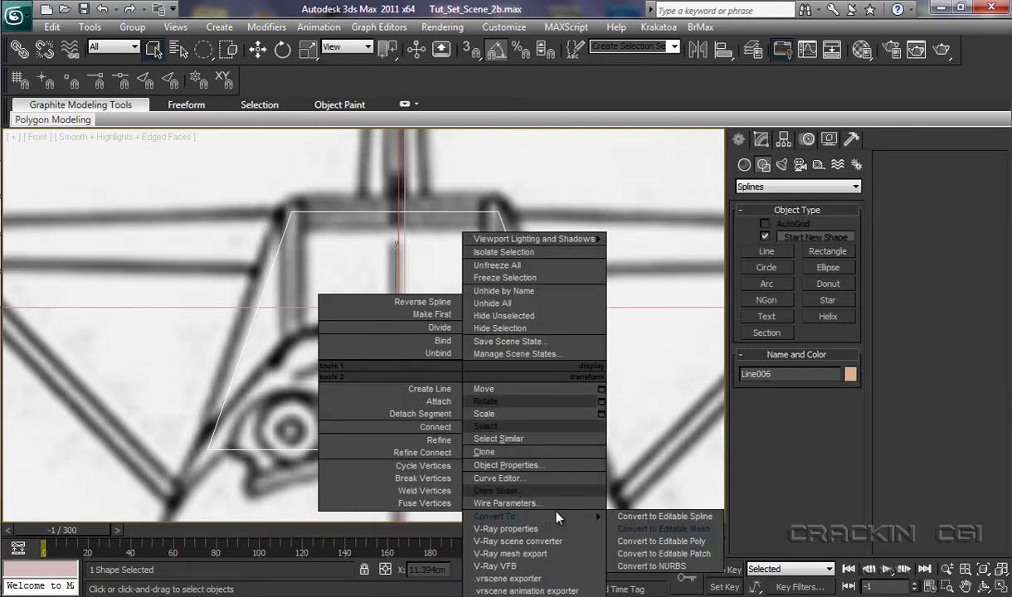
left_click(624, 516)
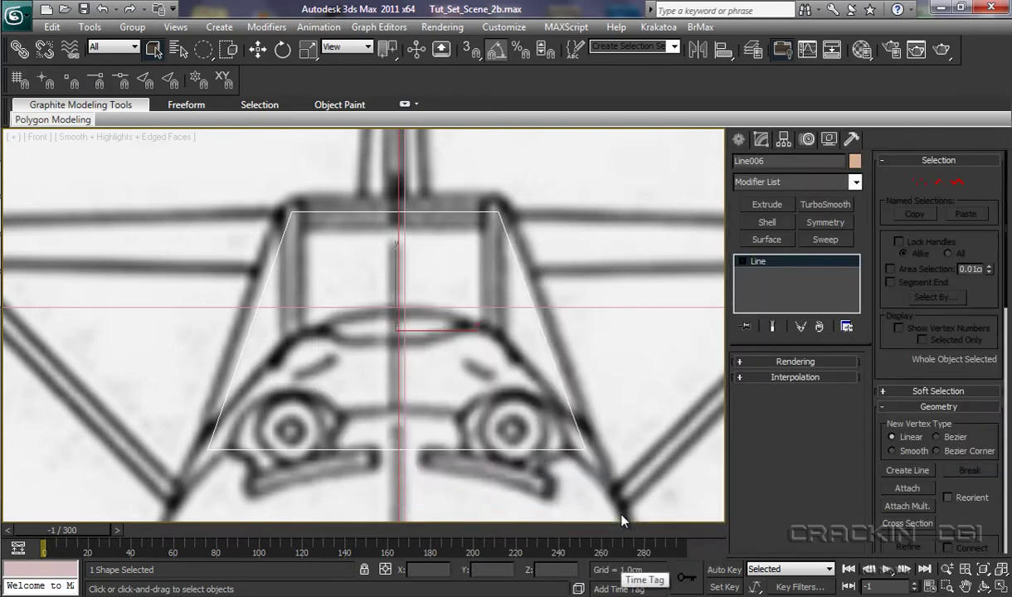
Delete the bottom segment of the windscreen spline and switch the selection region to rectangular
left_click(743, 263)
left_click(777, 287)
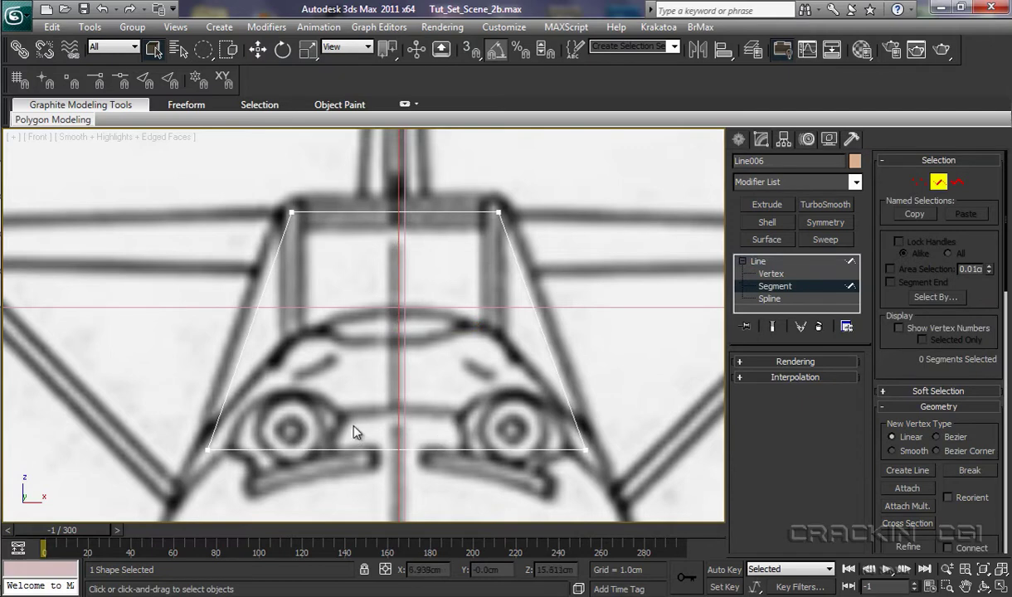
left_click_drag(404, 478, 409, 488)
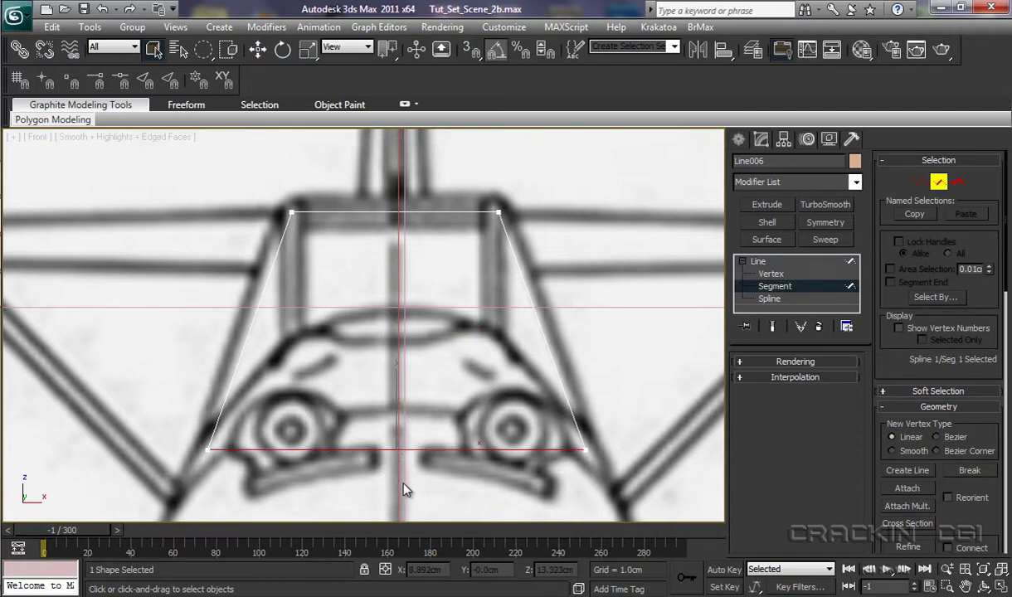
key("Delete")
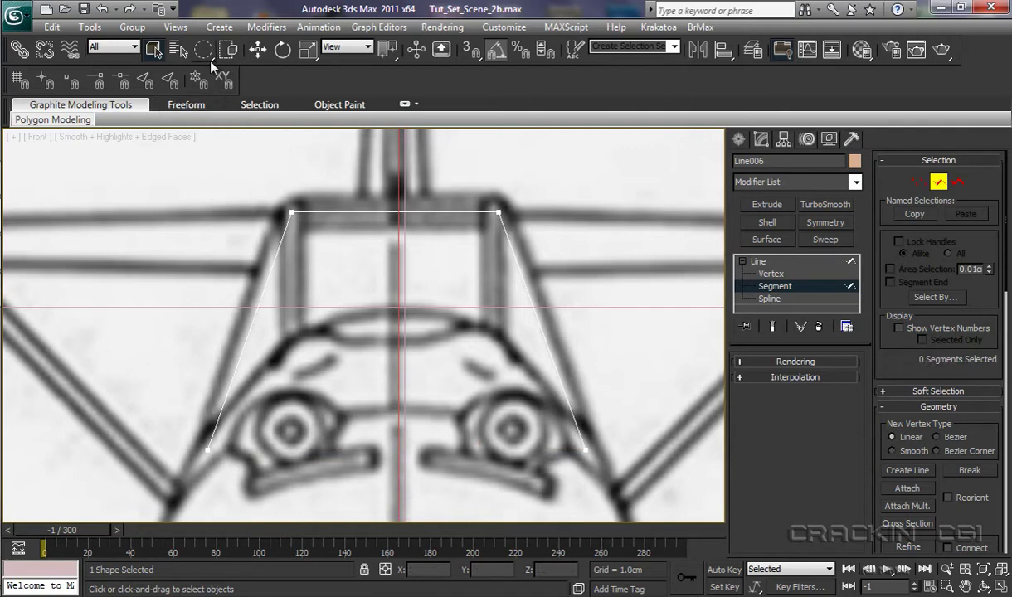
left_click_drag(199, 50, 210, 81)
left_click(759, 261)
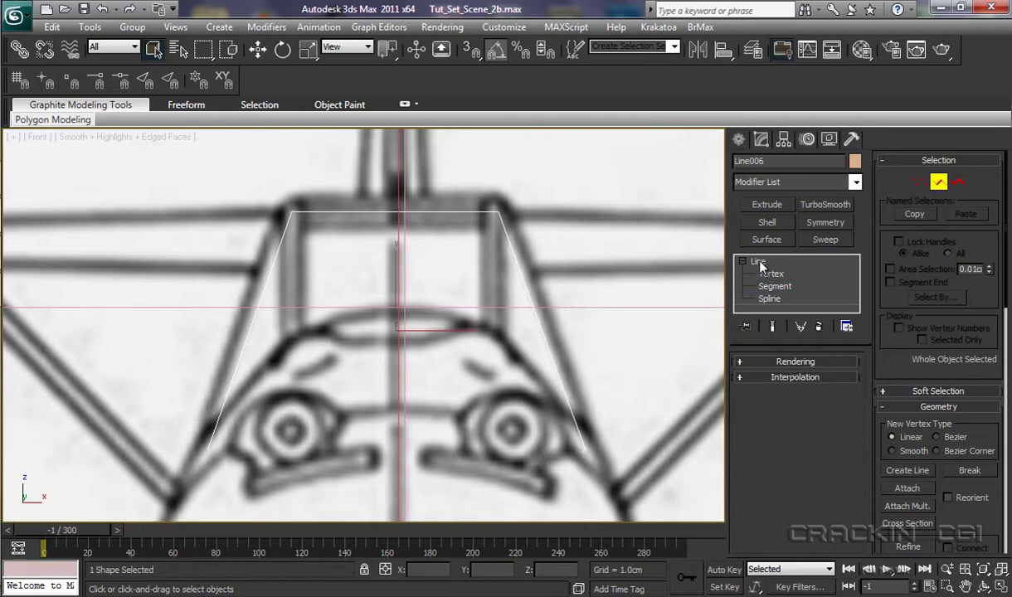
Apply a Sweep modifier to the open windscreen spline using the built-in Bar section
left_click(823, 240)
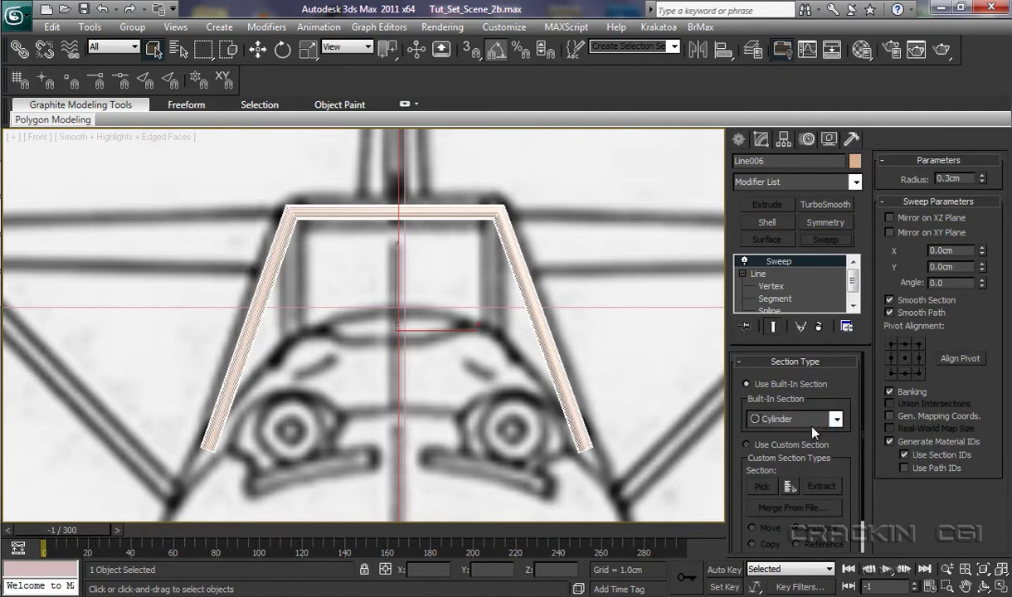
left_click(837, 420)
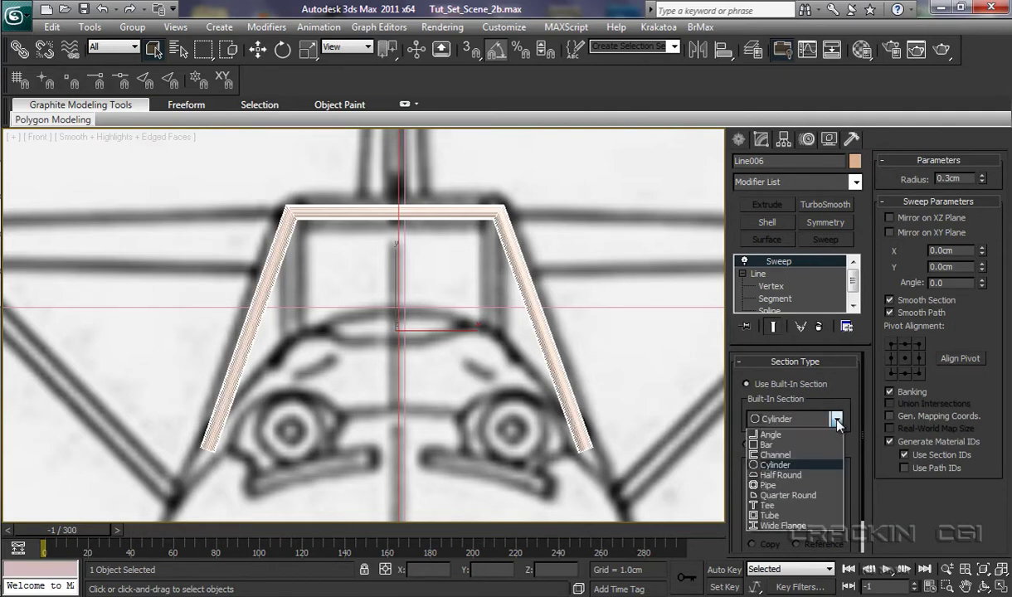
left_click(784, 445)
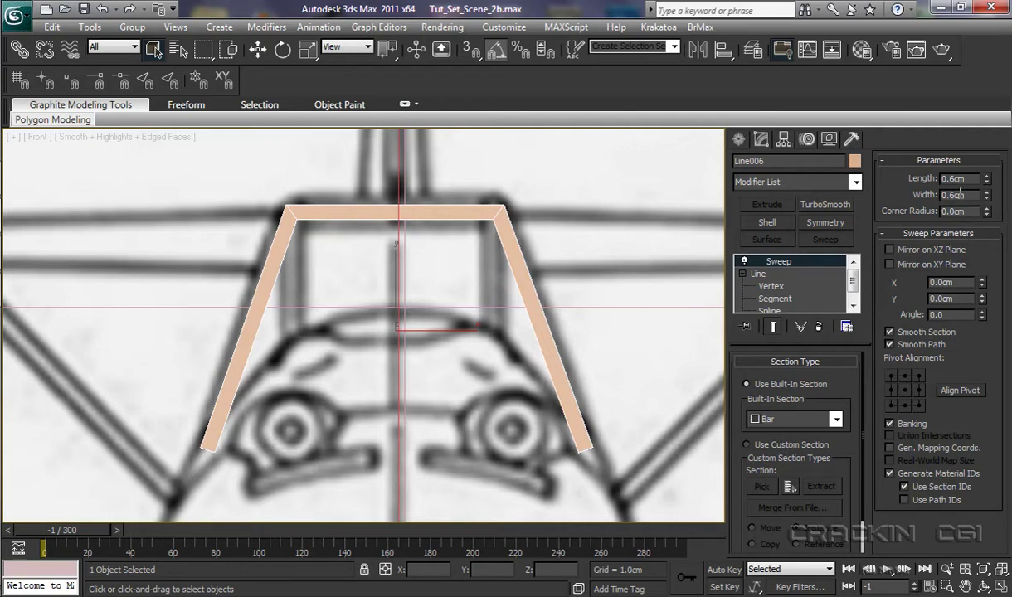
Set the swept frame's object color to the dark blue-green custom color
left_click(855, 162)
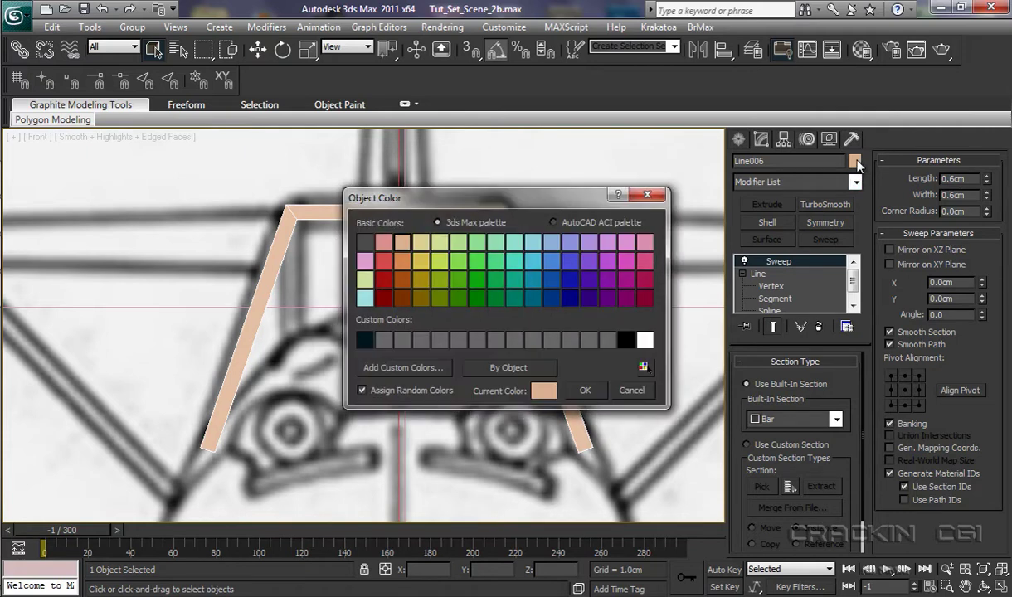
left_click(365, 340)
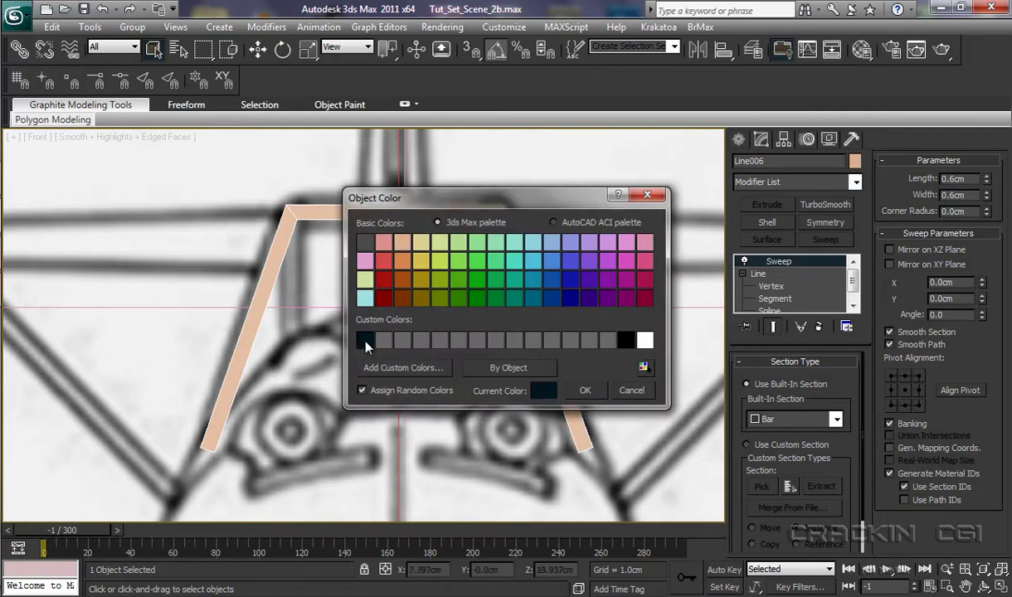
left_click(582, 389)
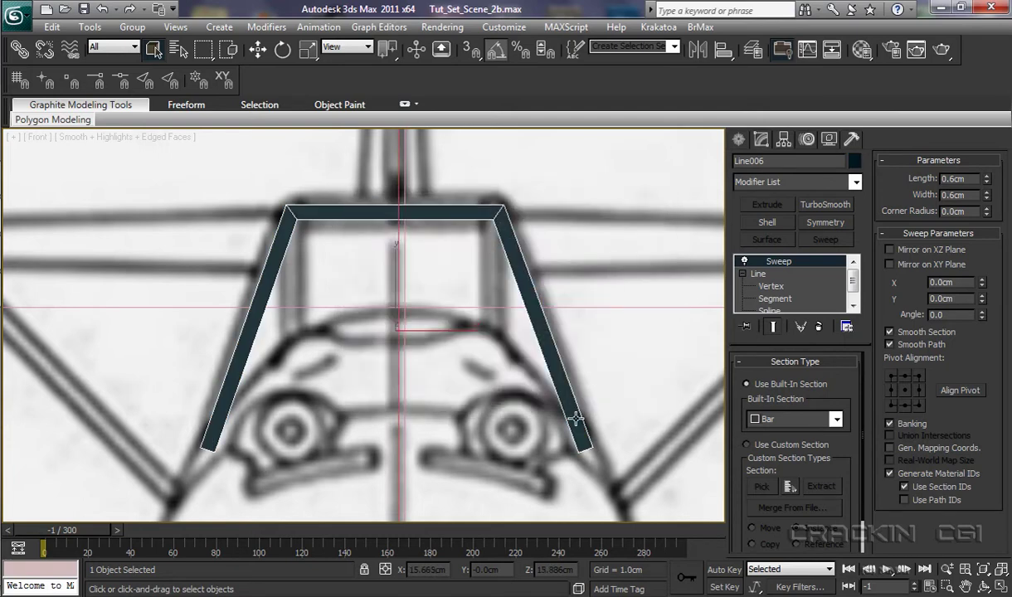
Convert the swept windscreen frame to an editable poly
right_click(578, 371)
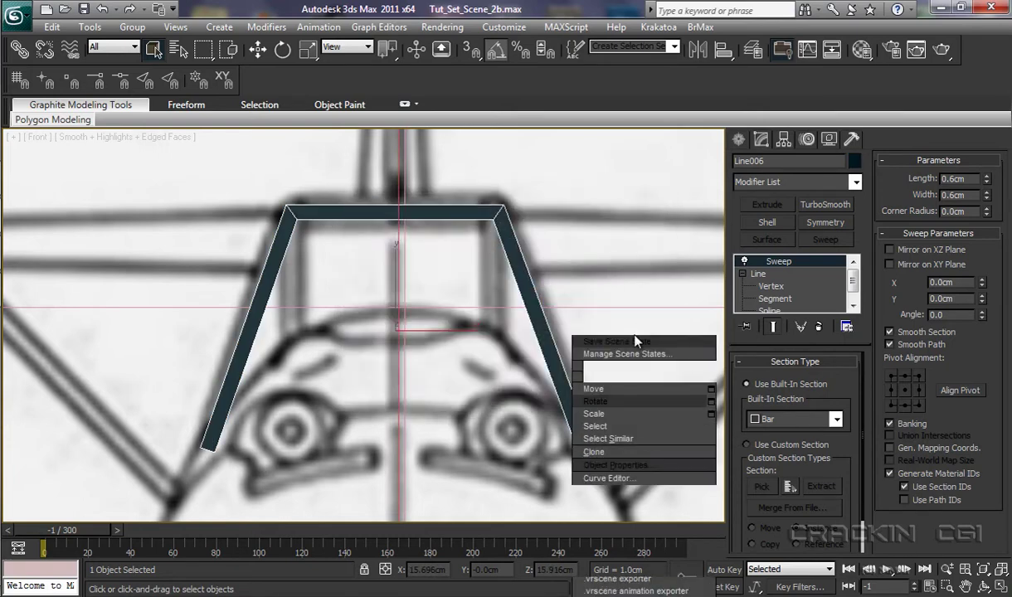
mouse_move(630, 515)
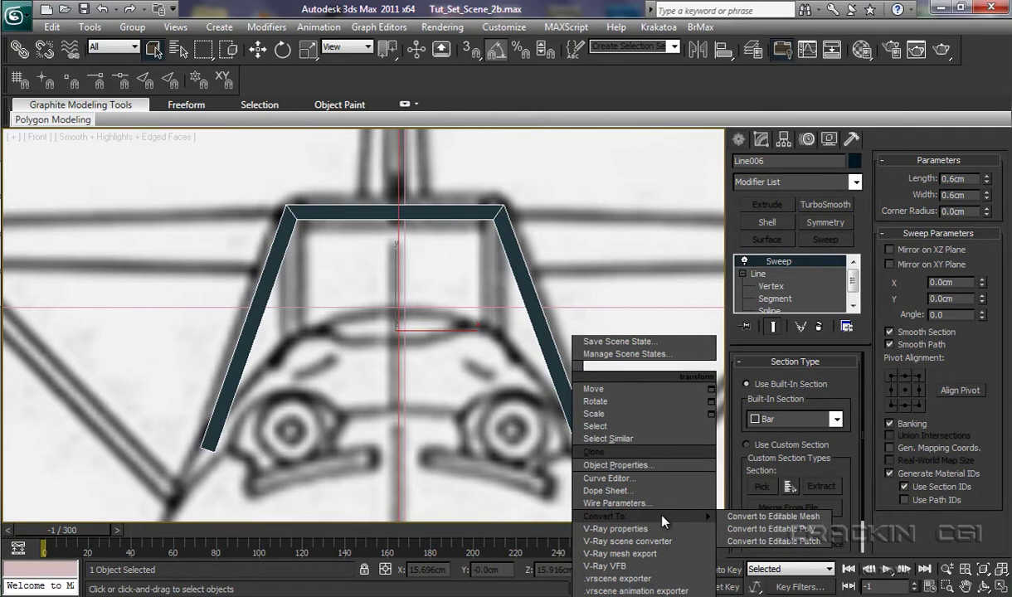
left_click(765, 529)
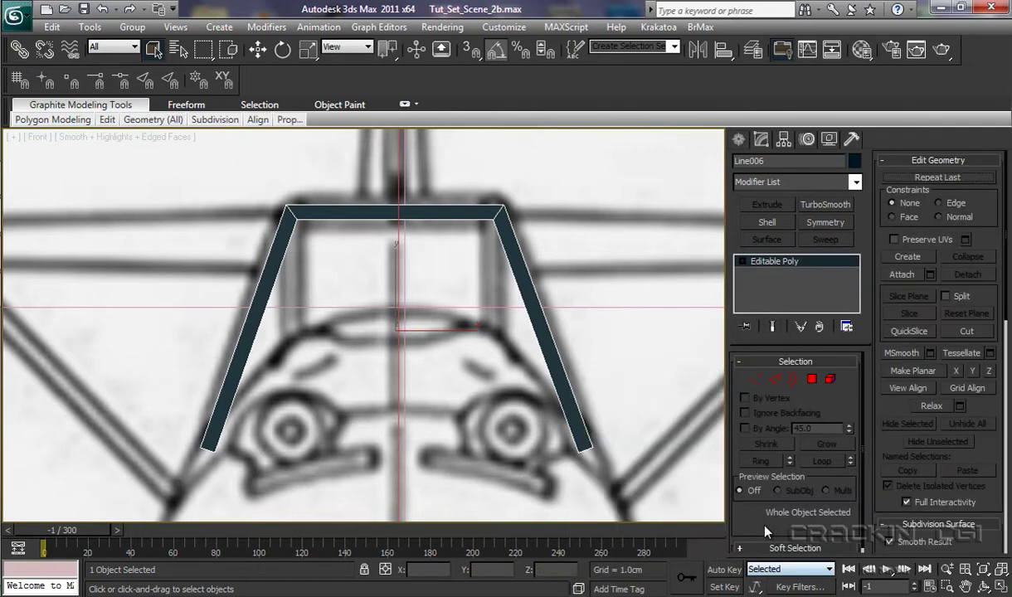
Create a thin cylinder of about 0.18 cm radius and 2.9 cm height inside the frame's upper-left corner in the front view
left_click(740, 141)
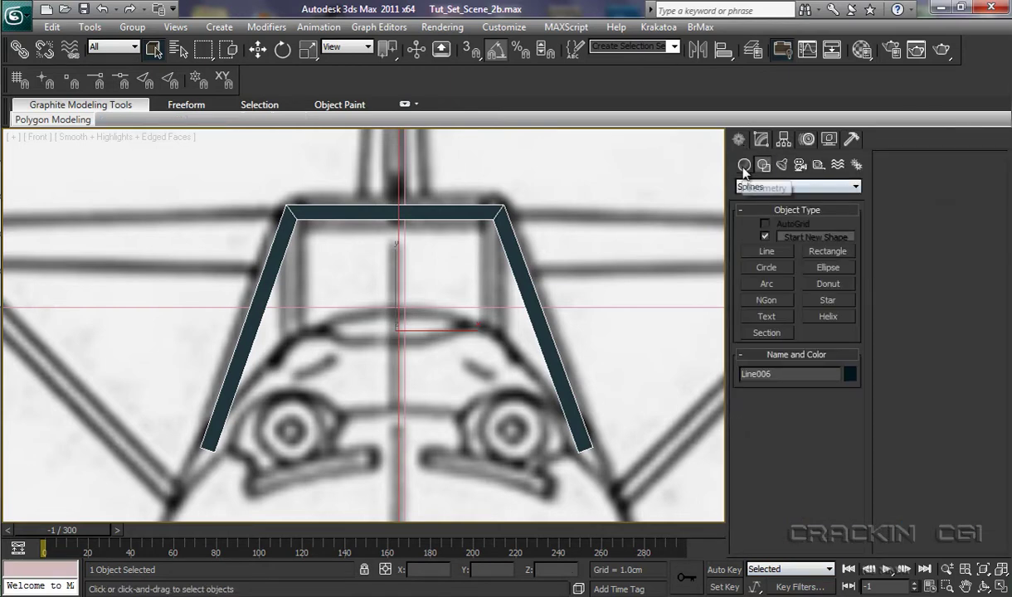
left_click(744, 165)
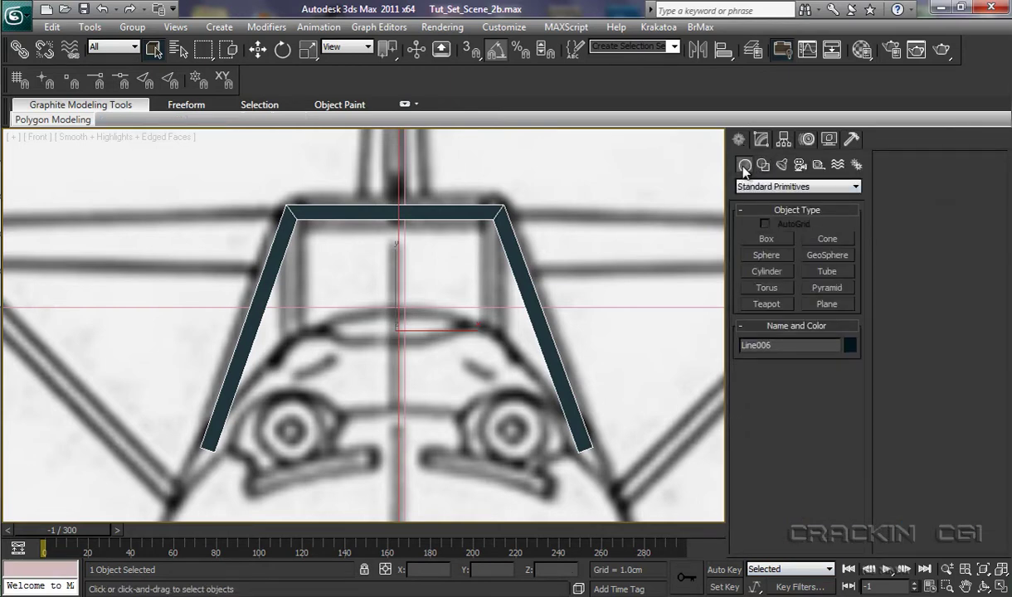
left_click(768, 272)
left_click_drag(314, 253, 315, 254)
left_click(388, 308)
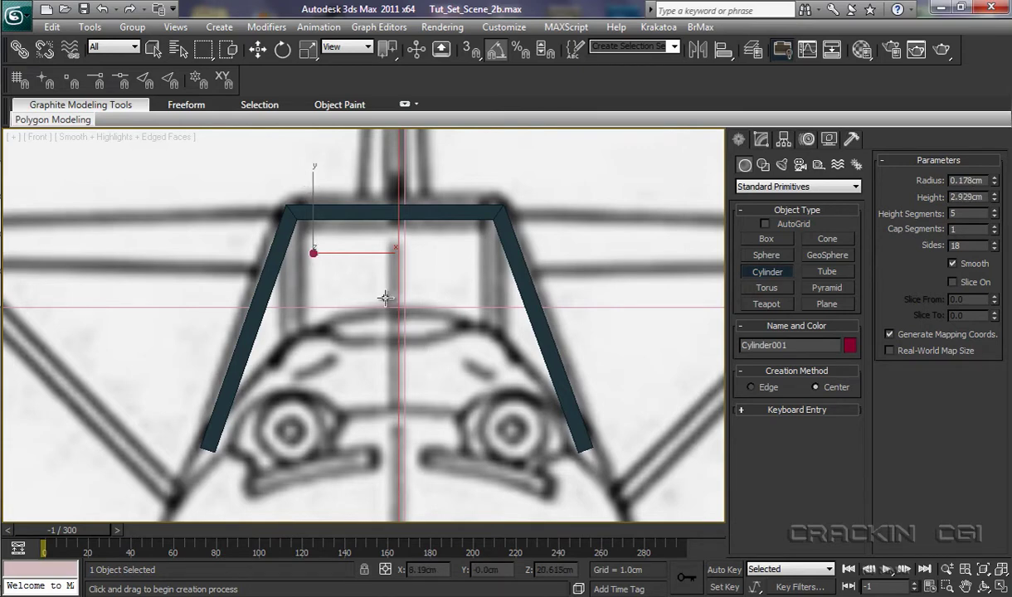
Rotate the cylinder 90 degrees about its X axis so that it stands upright in the front view
left_click(283, 51)
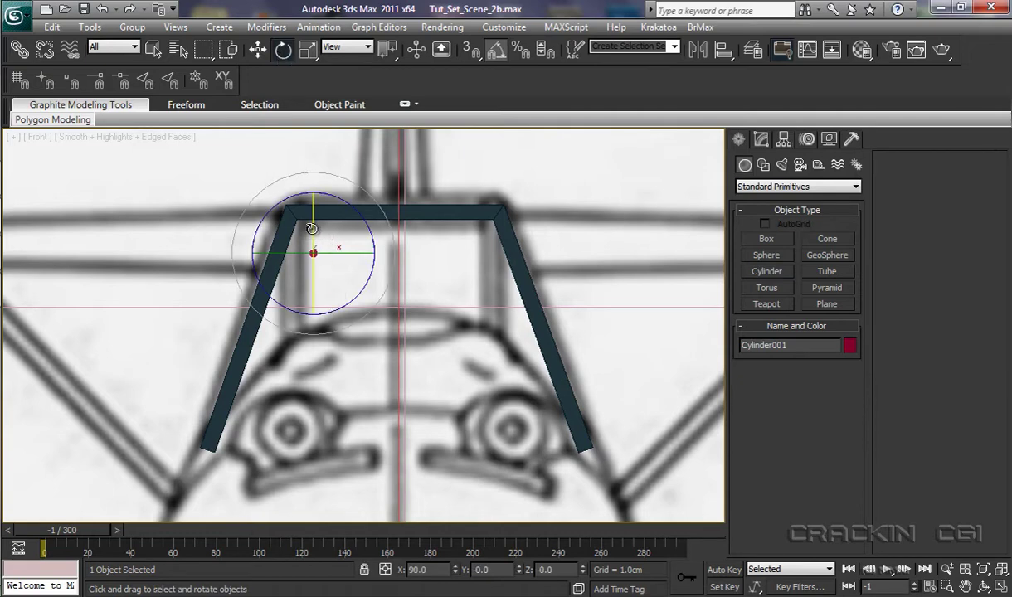
left_click(497, 51)
left_click_drag(316, 231, 327, 165)
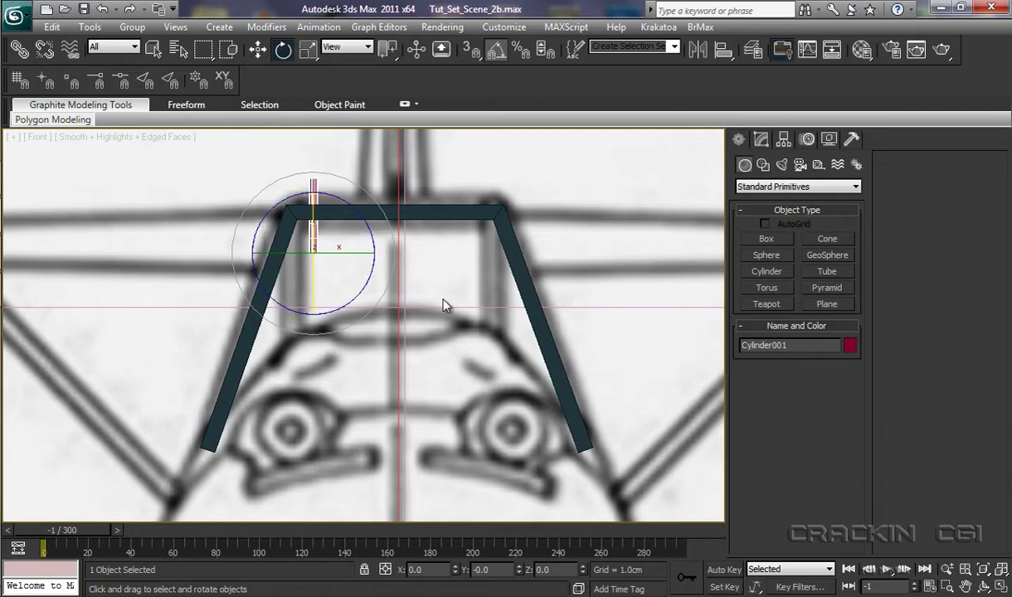
Set the cylinder's object color to the frame's dark blue-green
left_click(763, 141)
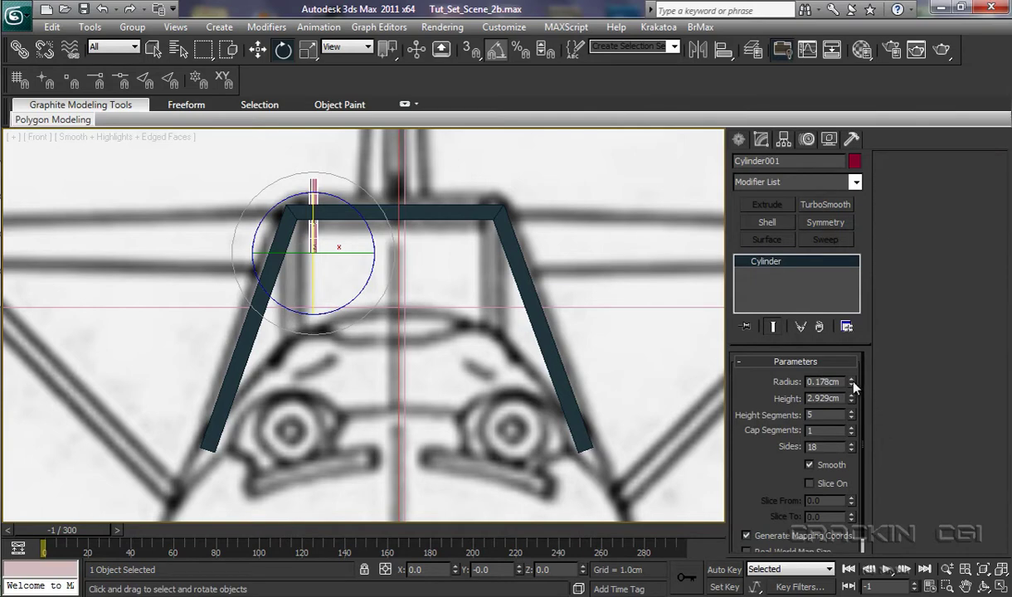
left_click(854, 161)
left_click(366, 339)
left_click(585, 390)
Set the cylinder's radius to 0.114 cm and height to 4.335 cm, tilting it 45 degrees to the right
middle_click_drag(450, 361, 508, 477)
scroll(457, 405, "up", 6)
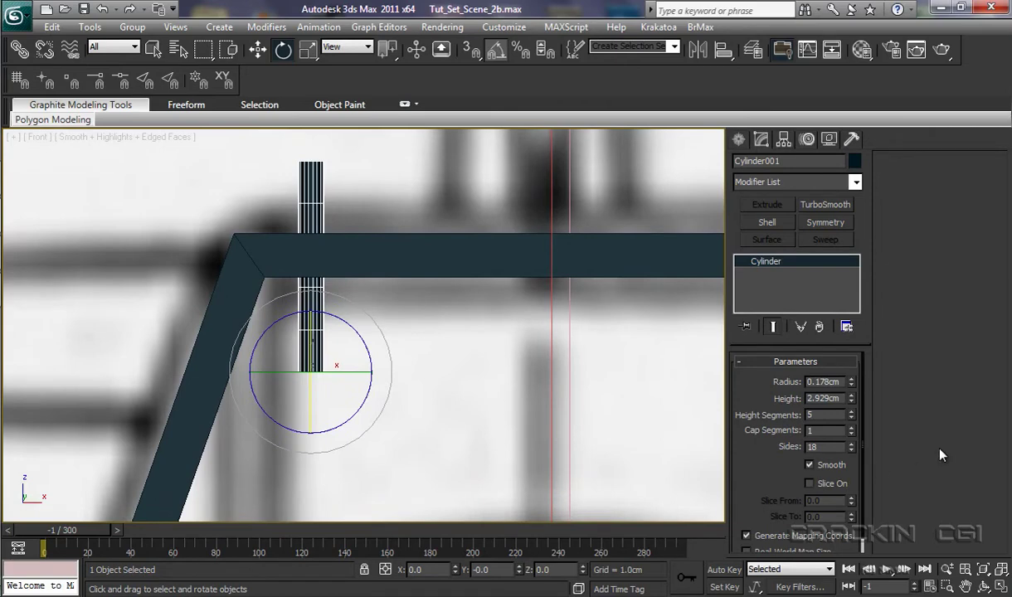
left_click_drag(853, 382, 854, 408)
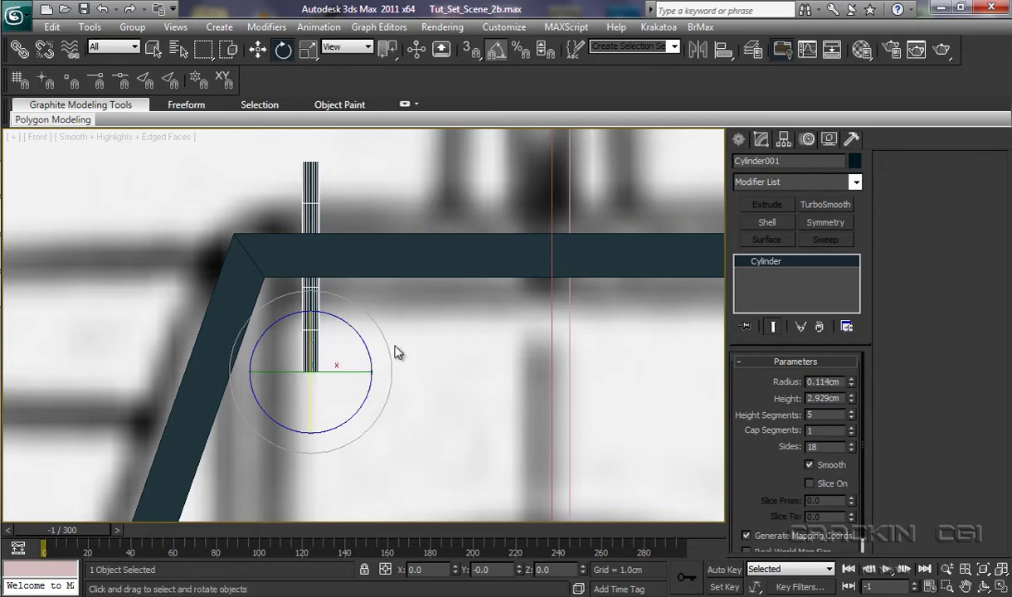
left_click_drag(381, 332, 403, 373)
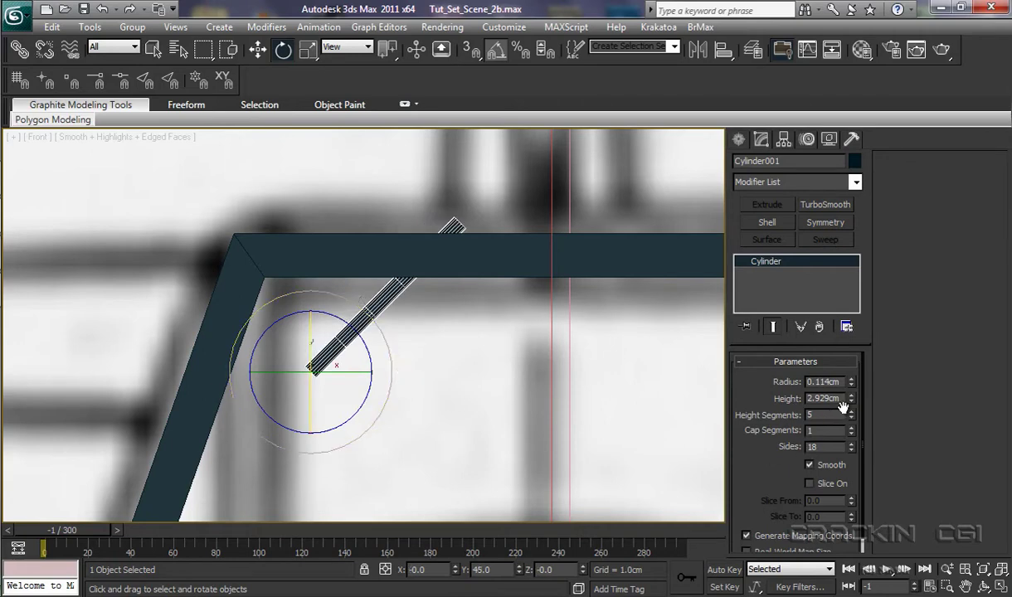
left_click_drag(853, 404, 855, 360)
Move the tilted cylinder so that it spans the upper-left corner of the windscreen frame as a diagonal brace
key("w")
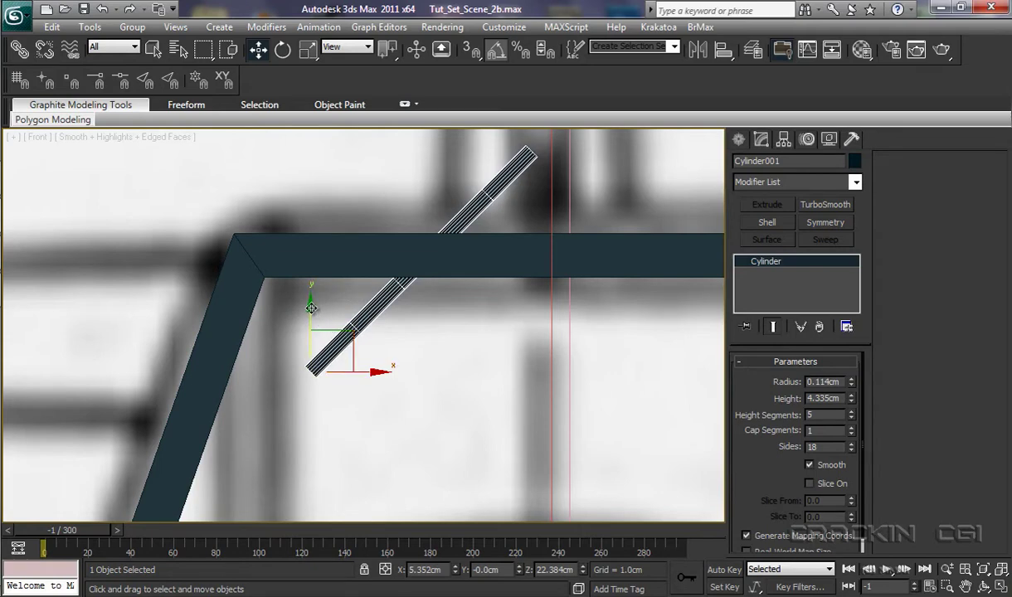
left_click_drag(312, 308, 311, 394)
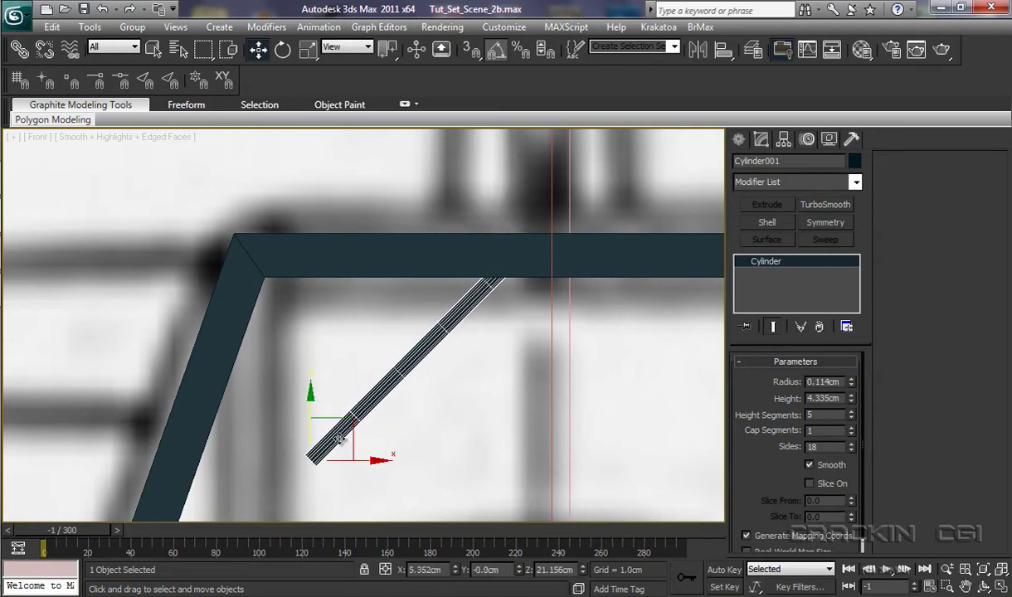
scroll(457, 419, "down", 5)
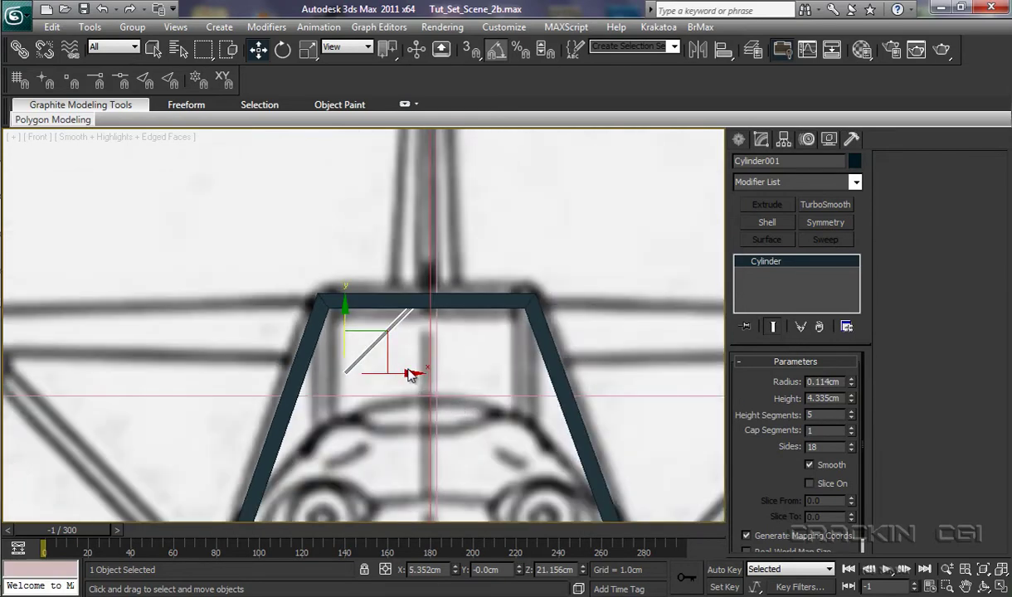
left_click_drag(412, 375, 373, 373)
left_click_drag(305, 309, 308, 300)
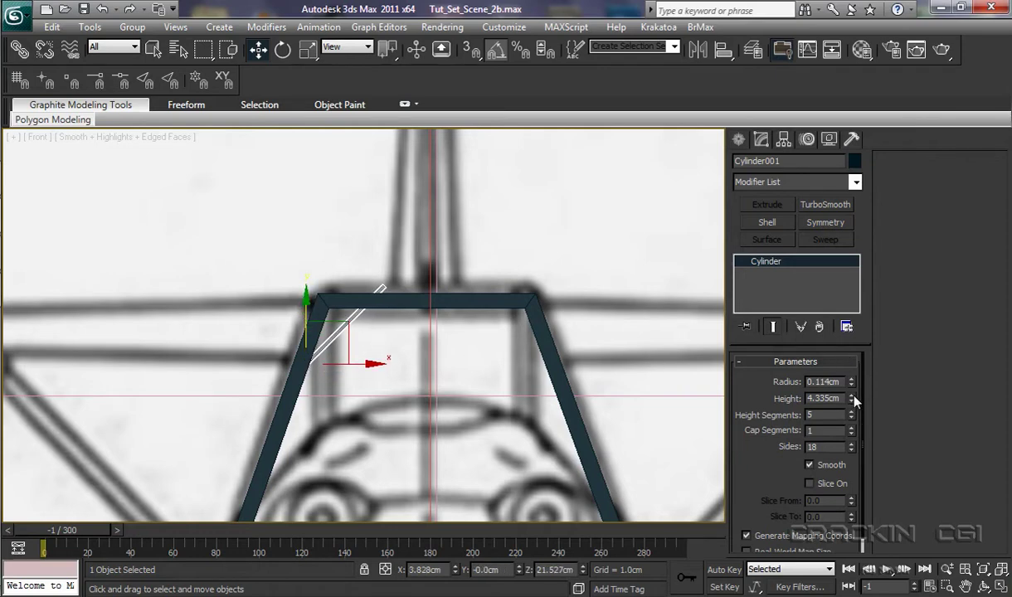
Fit the brace to the corner with a height of 3.468 cm and a 50-degree tilt, nudging it slightly upward
left_click_drag(855, 401, 852, 399)
left_click_drag(853, 401, 854, 411)
left_click(285, 54)
left_click_drag(379, 324, 382, 328)
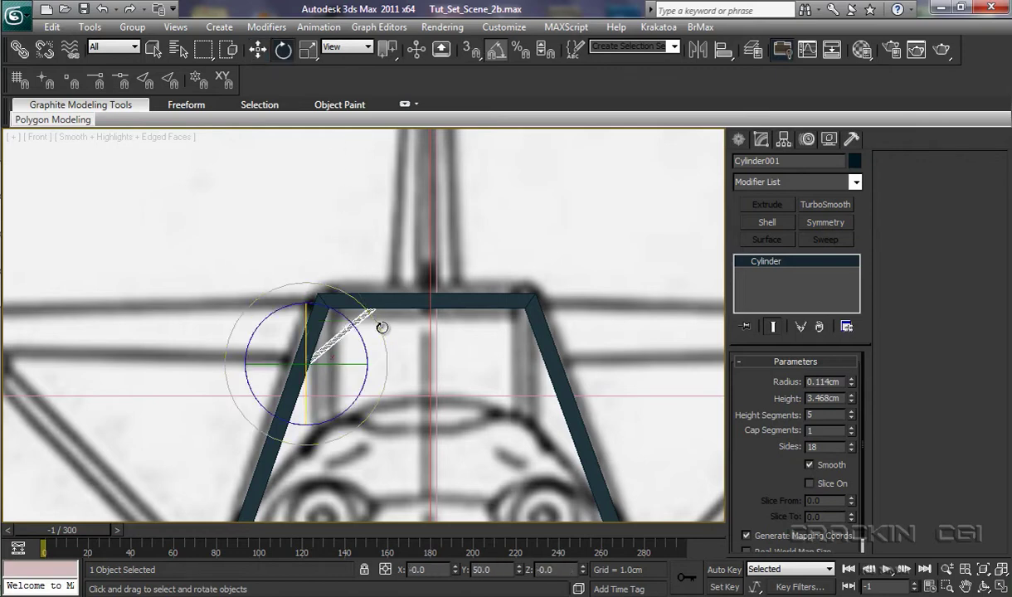
left_click(259, 52)
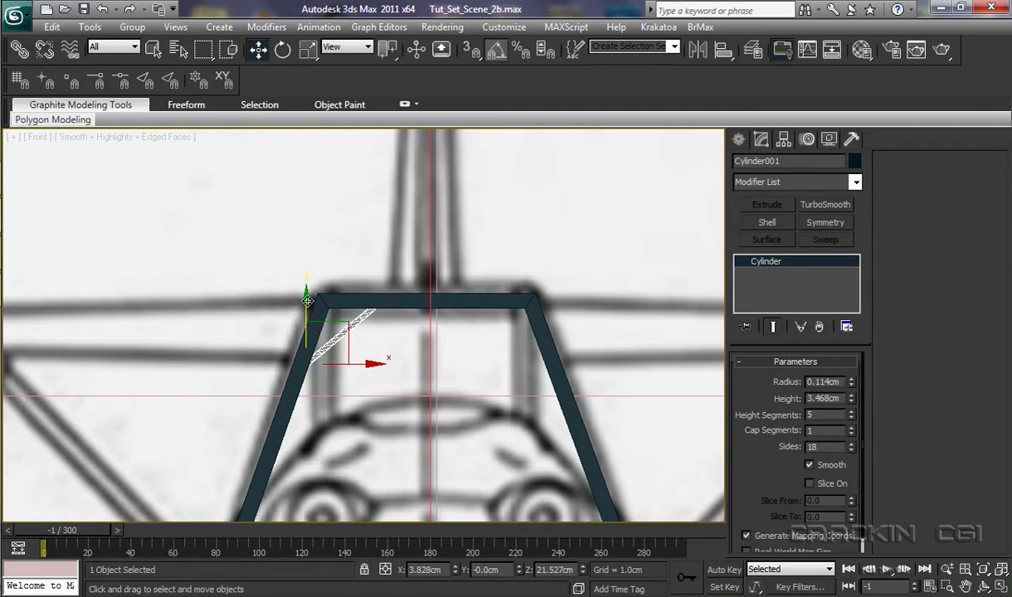
left_click_drag(308, 297, 308, 294)
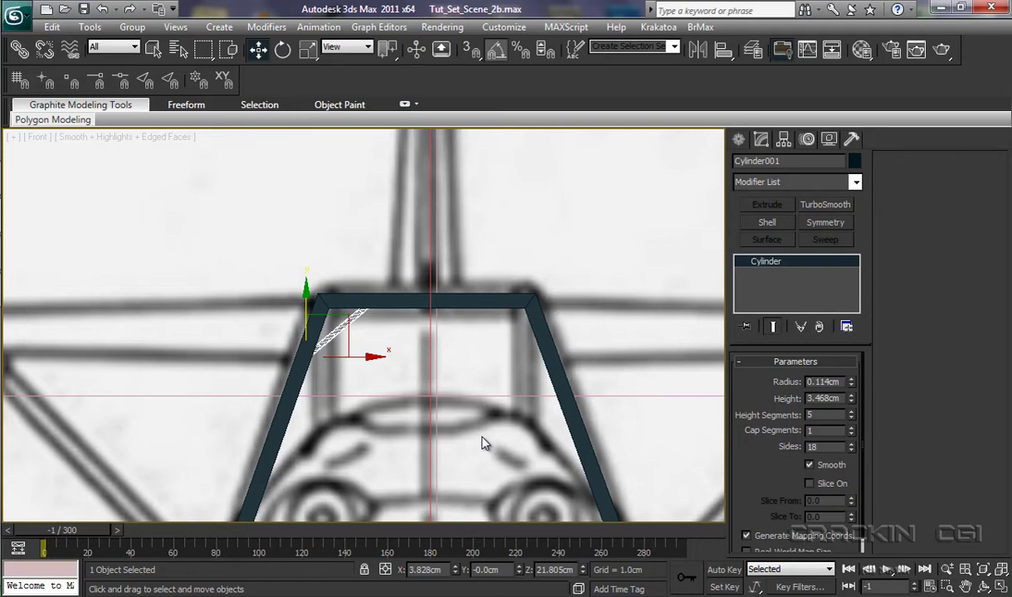
Check the brace's depth alignment with the frame in the perspective and left views, then return to the front view
key("p")
mouse_move(462, 461)
middle_mouse_down("alt")
mouse_move(617, 469)
mouse_move(720, 438)
mouse_move(732, 359)
mouse_move(592, 468)
mouse_move(462, 475)
middle_mouse_up("alt")
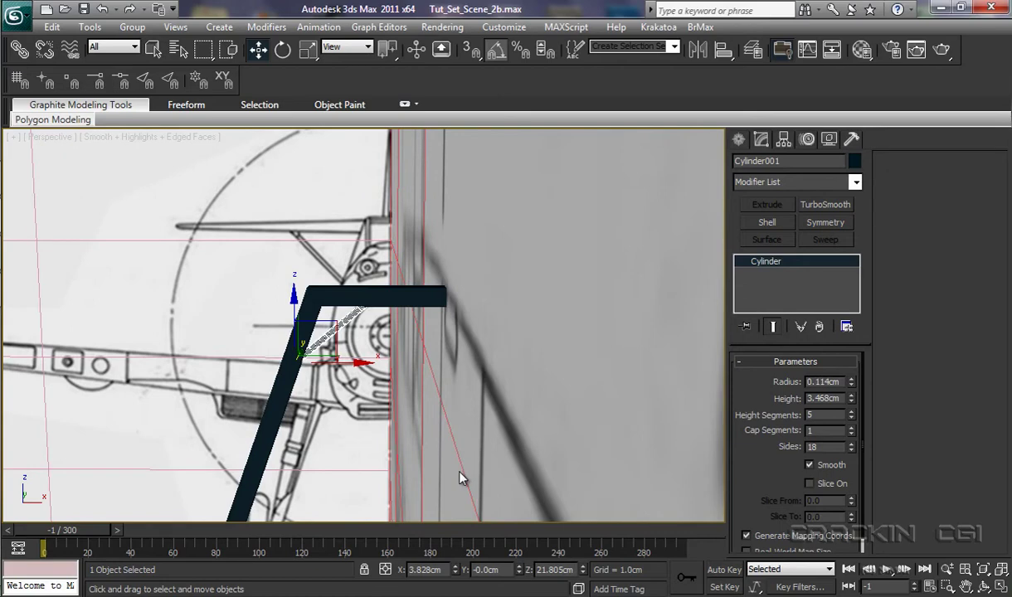
key("l")
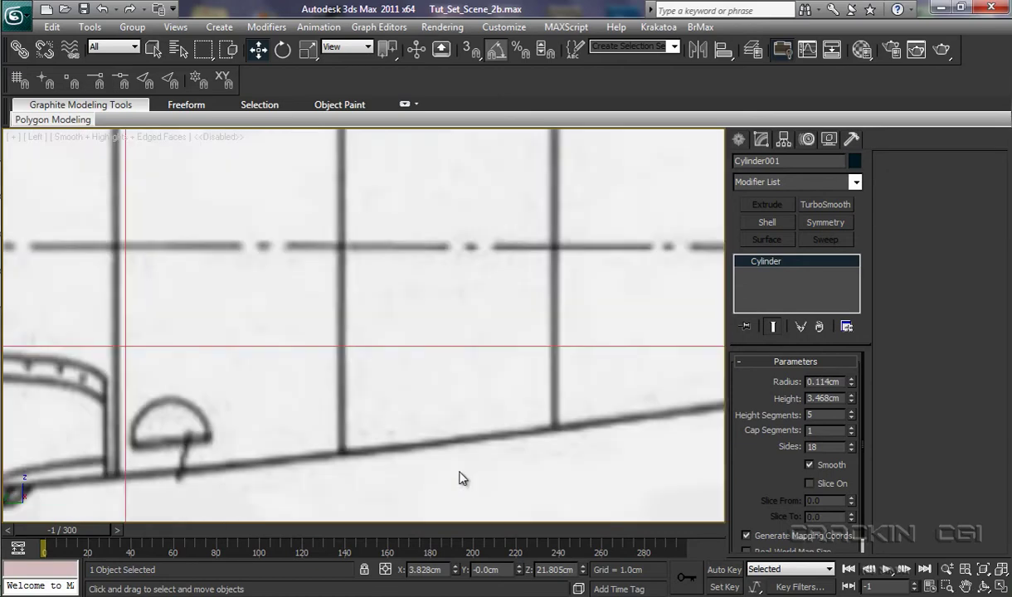
key("z")
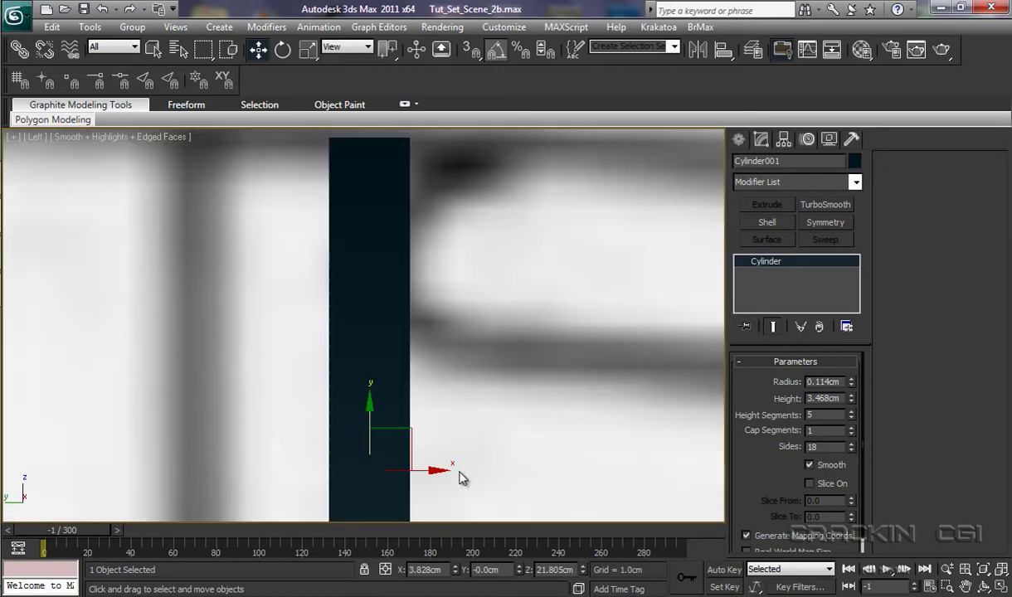
middle_click_drag(488, 446, 488, 460, "ctrl+alt")
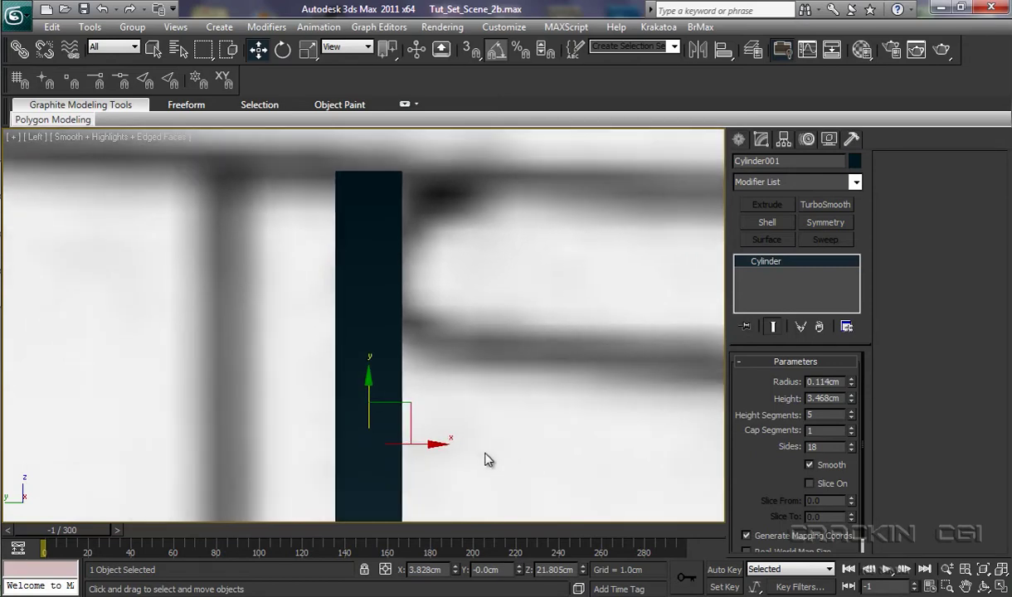
key("f")
key("z")
middle_click_drag(486, 435, 457, 506, "ctrl+alt")
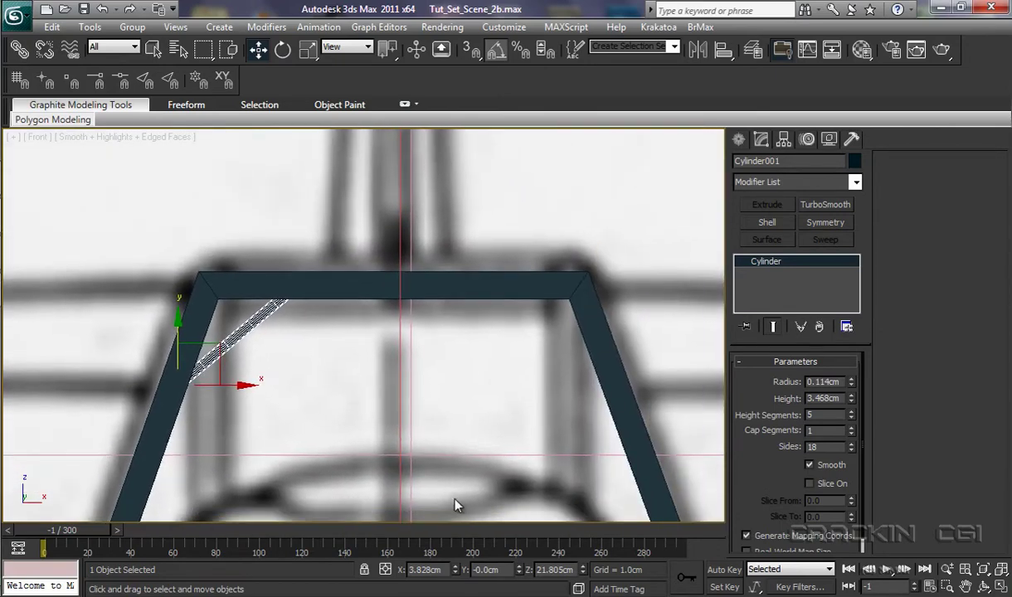
Convert the brace to an editable poly and mirror a copy on the X axis, moving it into the frame's upper-right corner
right_click(257, 326)
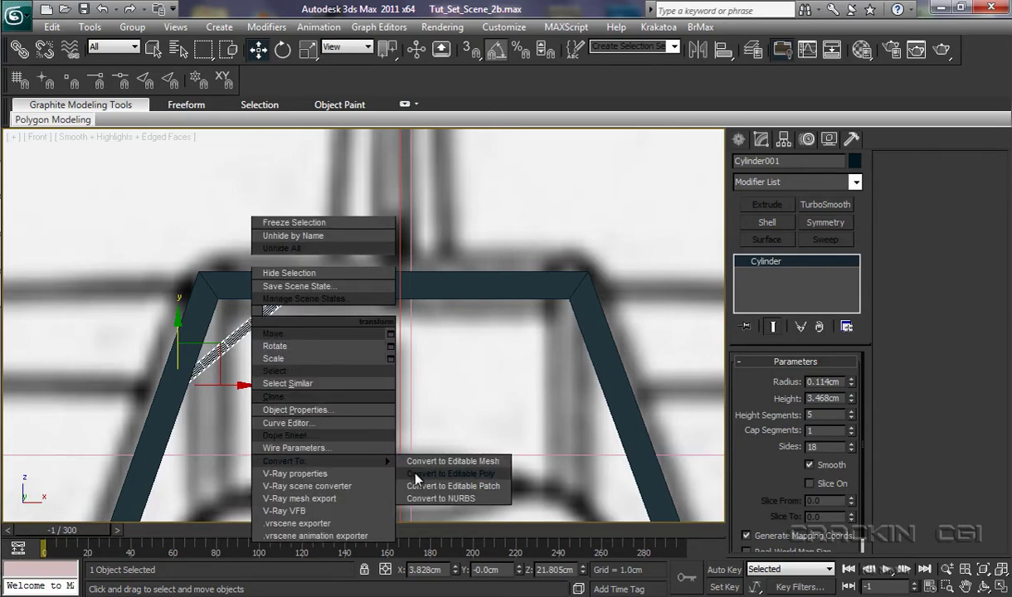
left_click(419, 474)
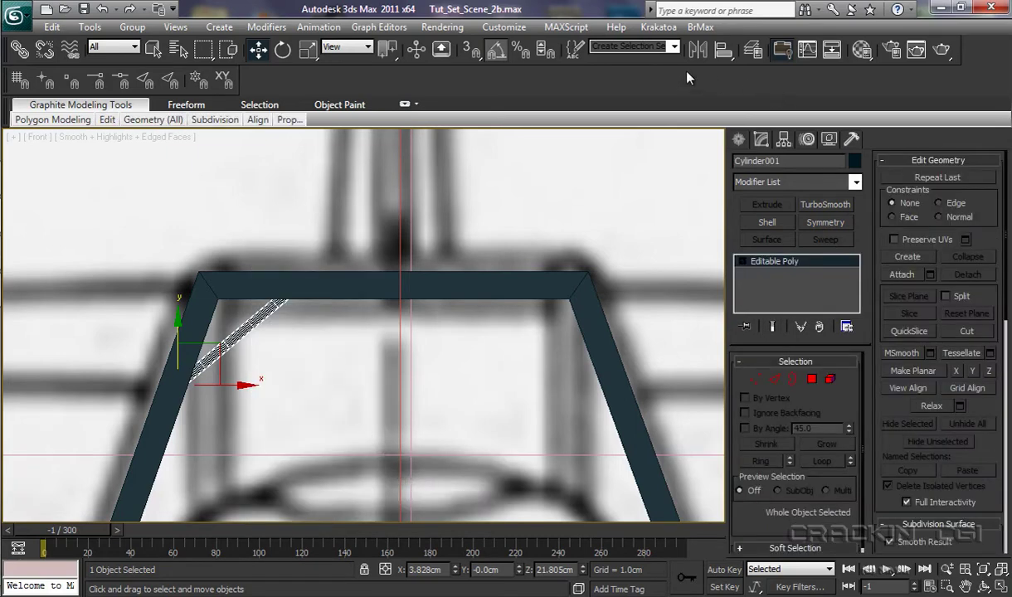
left_click(698, 49)
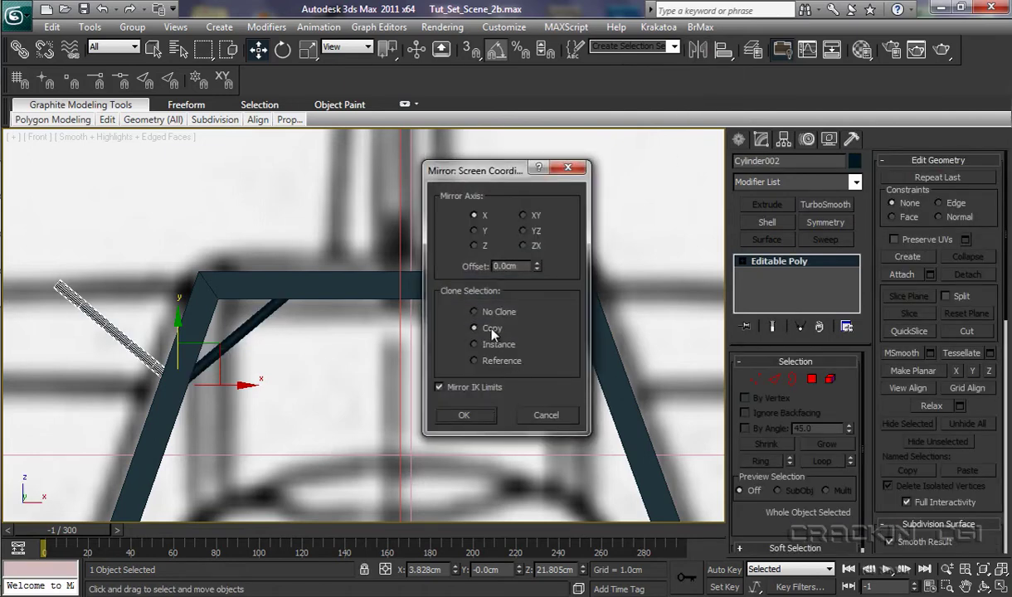
left_click(465, 417)
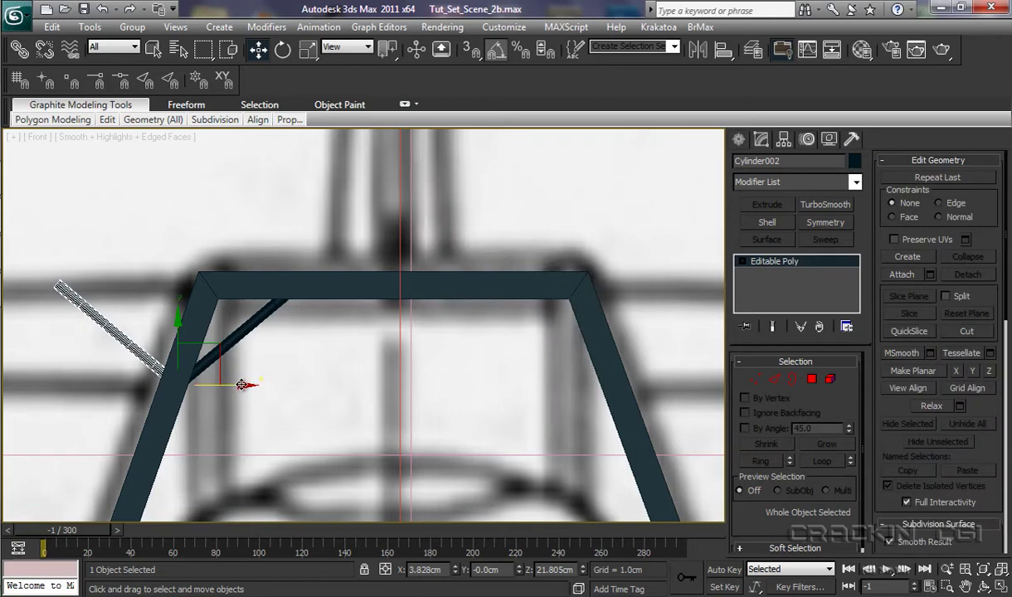
left_click_drag(241, 384, 674, 402)
left_click(680, 288)
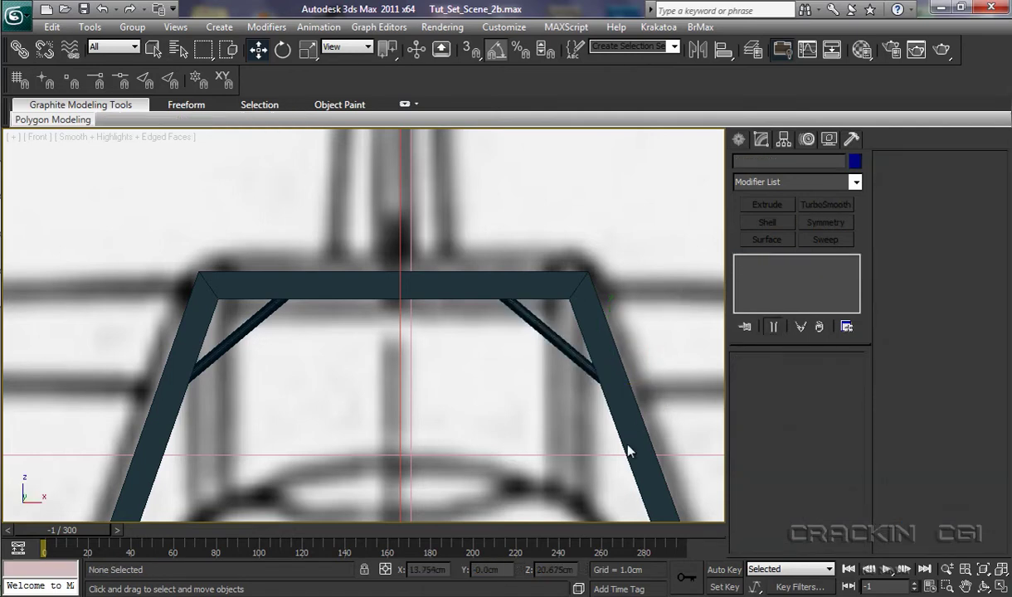
Attach both diagonal braces, Cylinder001 and Cylinder002, to the windscreen frame
left_click(402, 292)
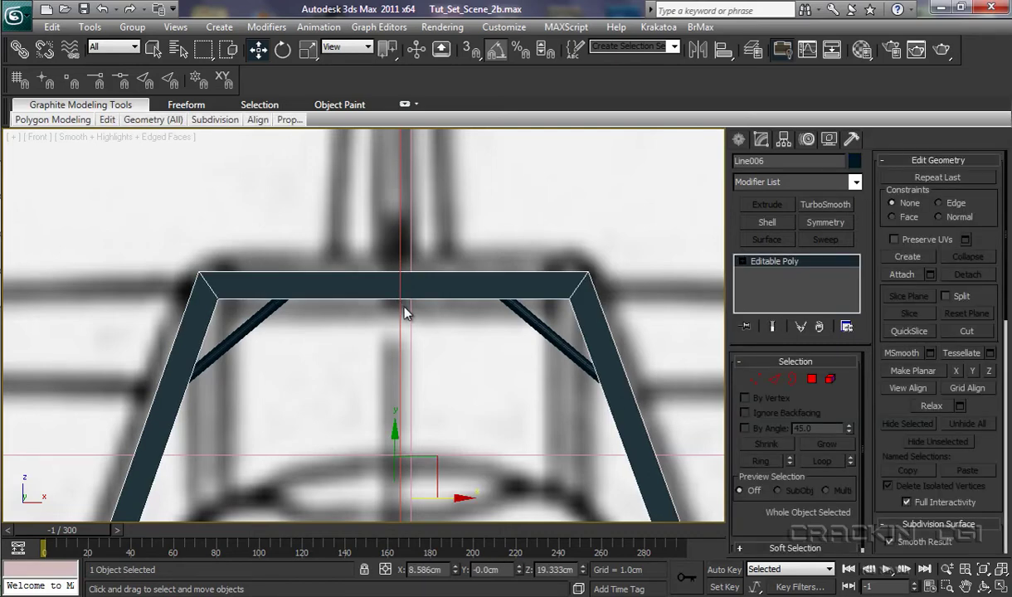
left_click(930, 275)
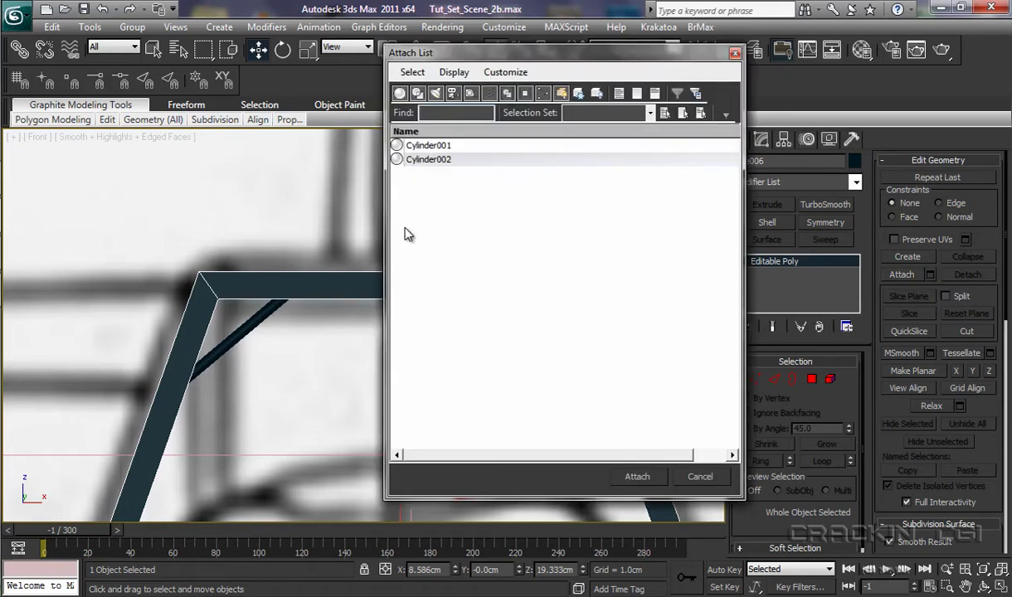
left_click(430, 147)
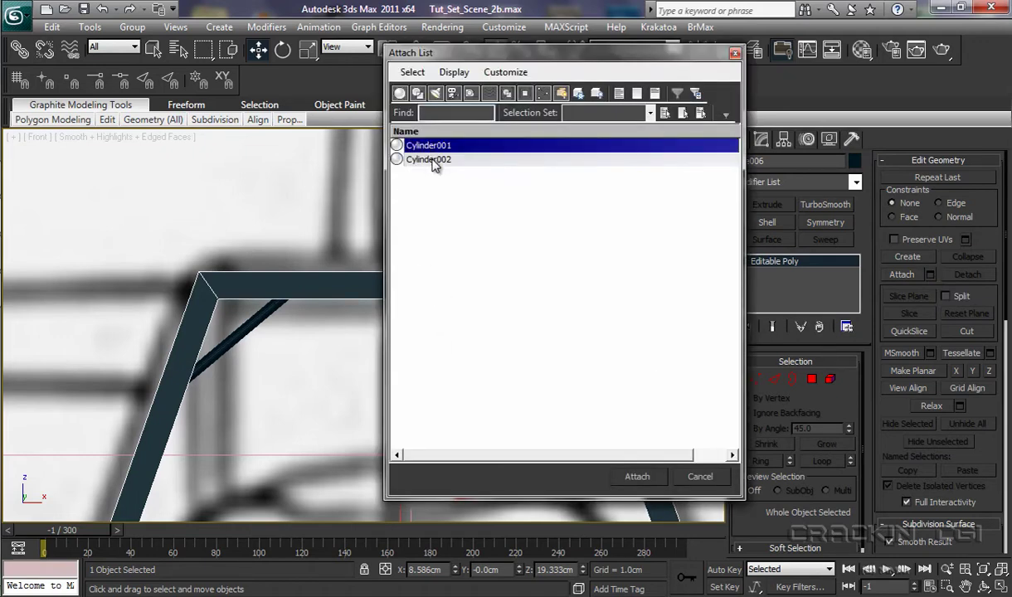
left_click(431, 160, "ctrl")
left_click(635, 478)
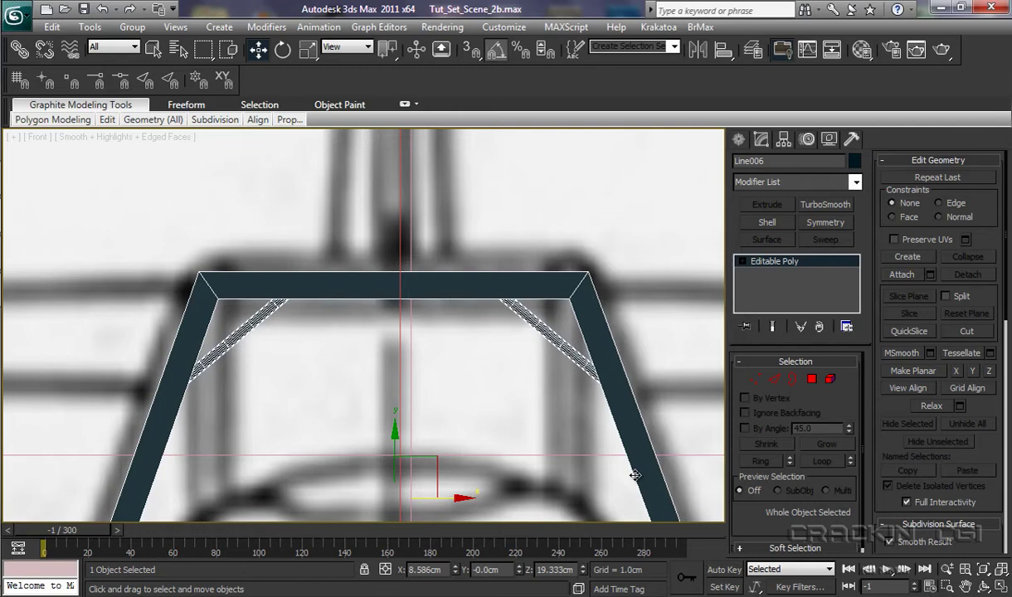
Move the combined frame in the left view onto the blueprint's vertical post behind the windscreen, at about Y 24.7 cm and Z 19.8 cm
key("l")
key("z")
scroll(524, 396, "down", 4)
middle_click_drag(449, 454, 605, 437)
left_click_drag(588, 317, 230, 343)
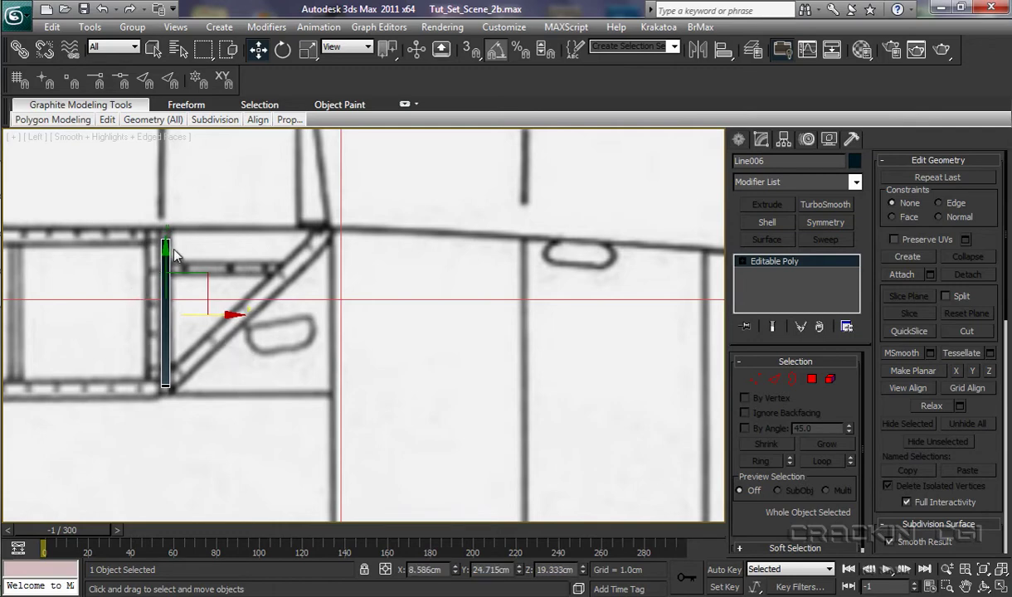
left_click_drag(165, 251, 165, 245)
middle_click_drag(259, 378, 360, 331)
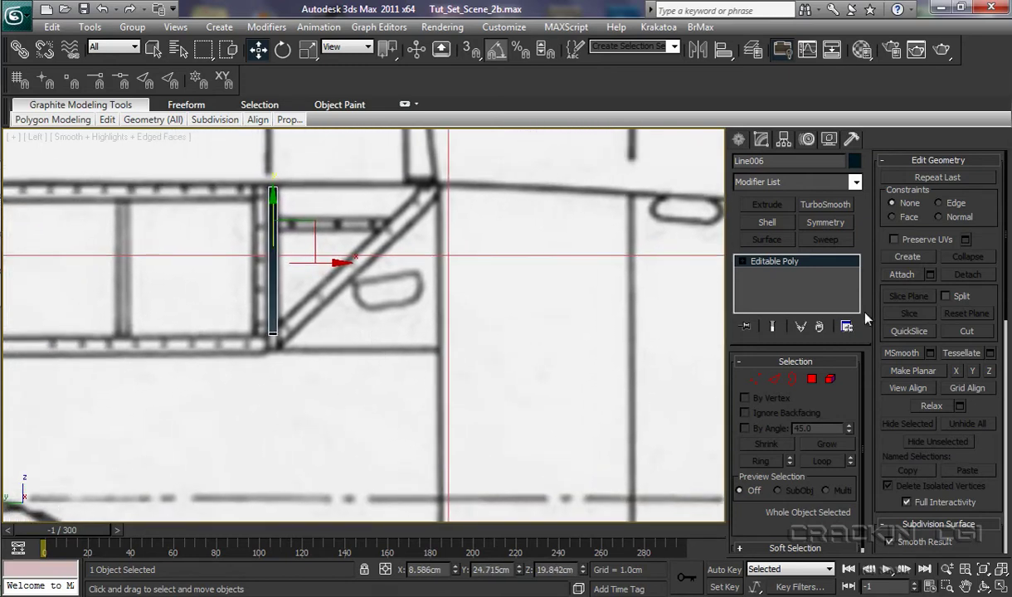
Lower the windscreen frame's bottom vertices along the blueprint post to about Z 14.3 cm
left_click(743, 261)
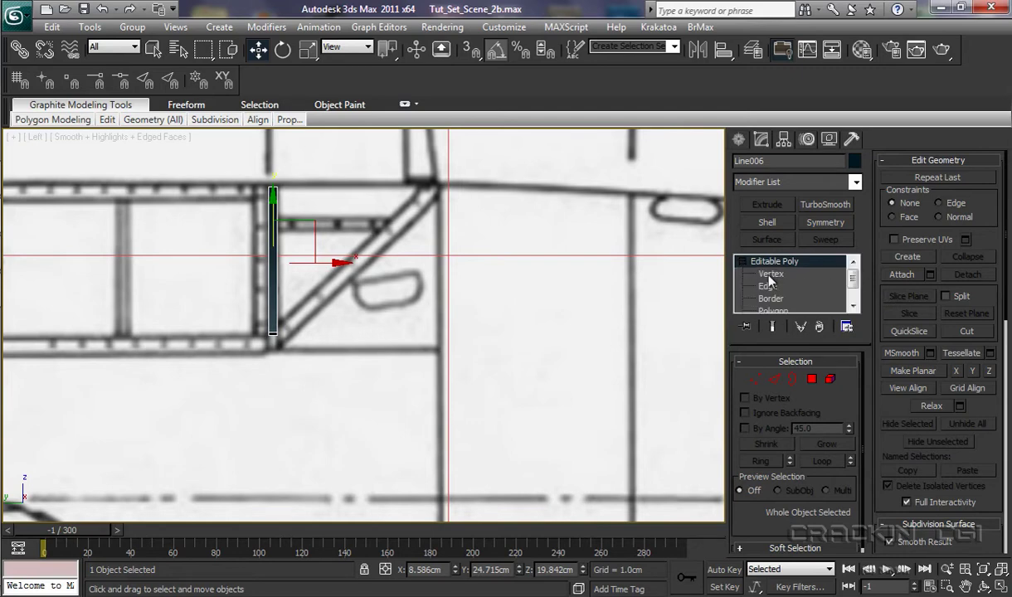
left_click(756, 274)
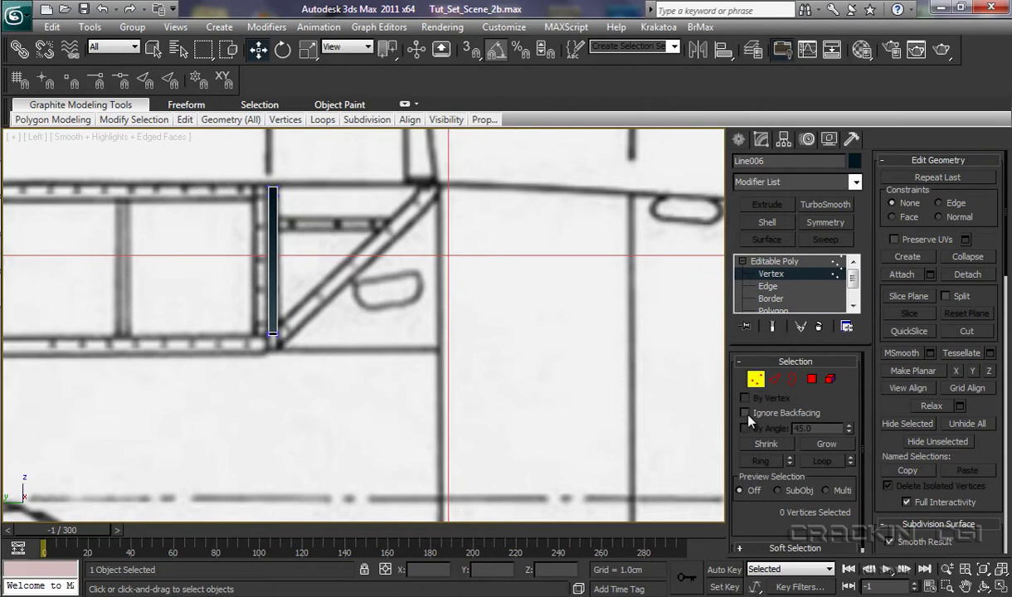
left_click_drag(254, 360, 299, 321)
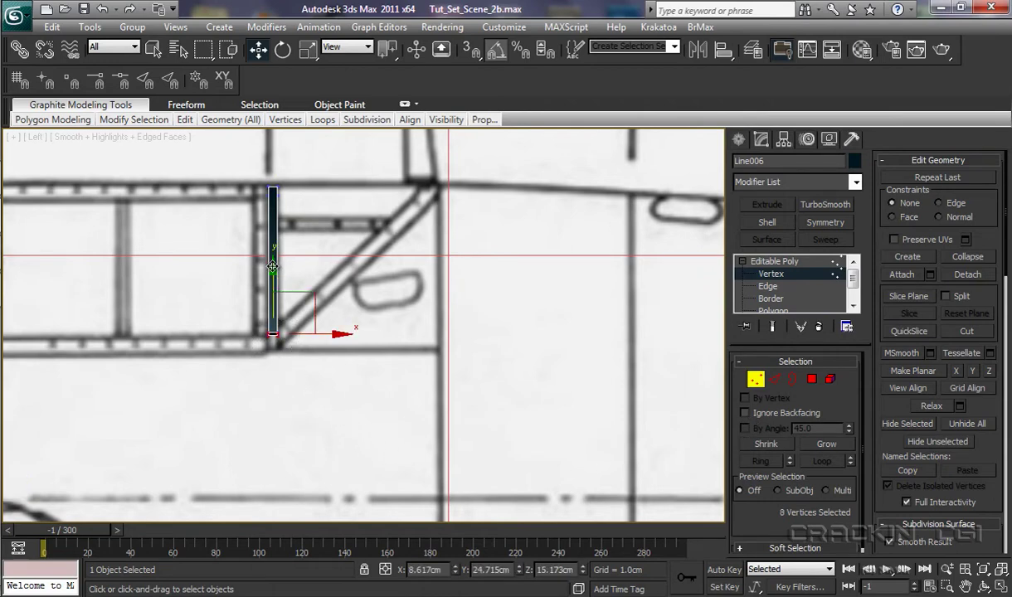
left_click_drag(272, 267, 273, 280)
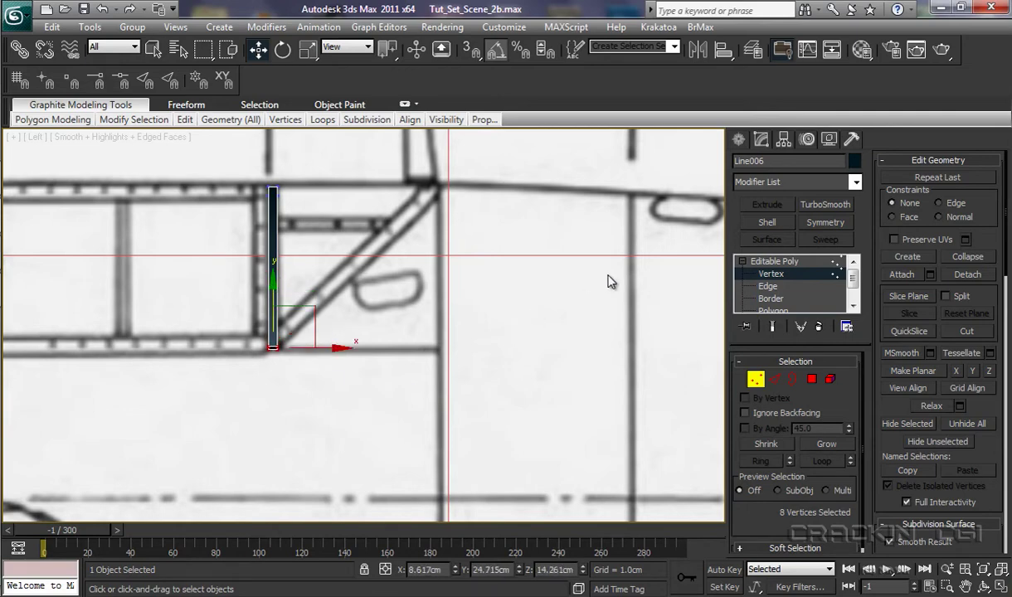
Unhide the Fuselage layer and lower the whole frame to about Z 19.1 cm so its legs reach the fuselage edge
left_click(756, 51)
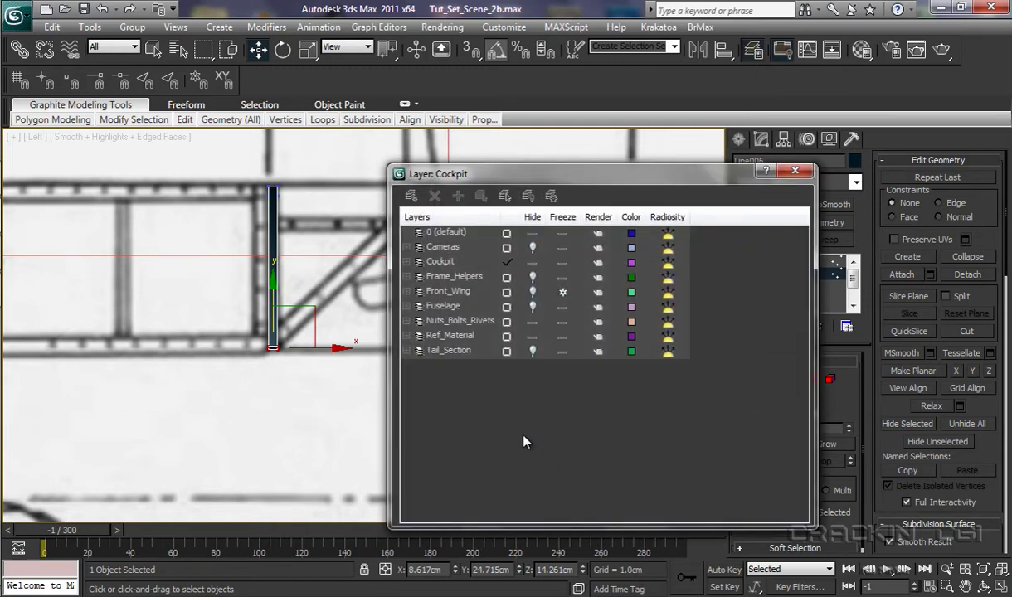
left_click(532, 307)
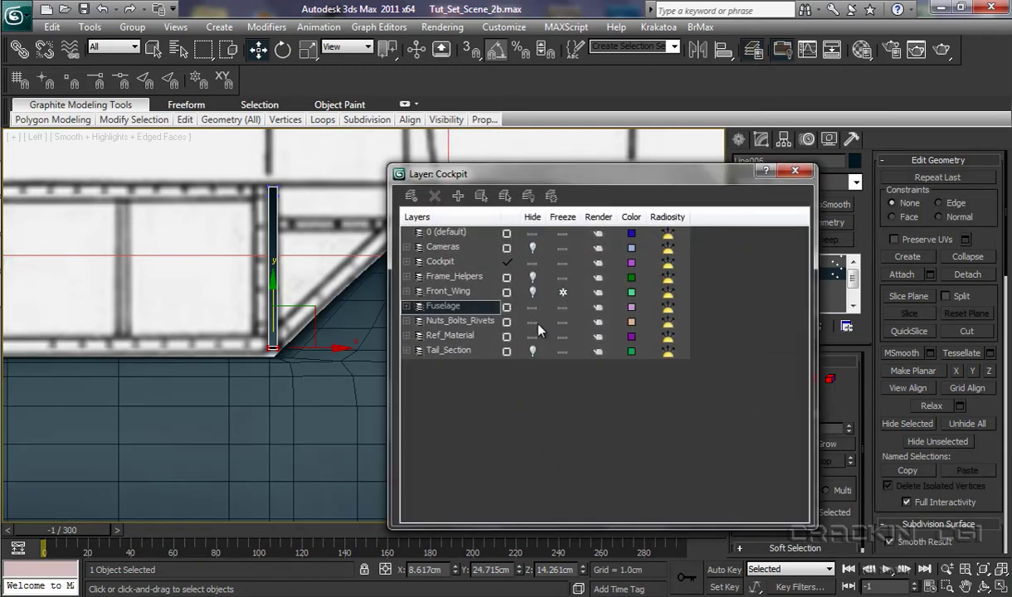
left_click(795, 170)
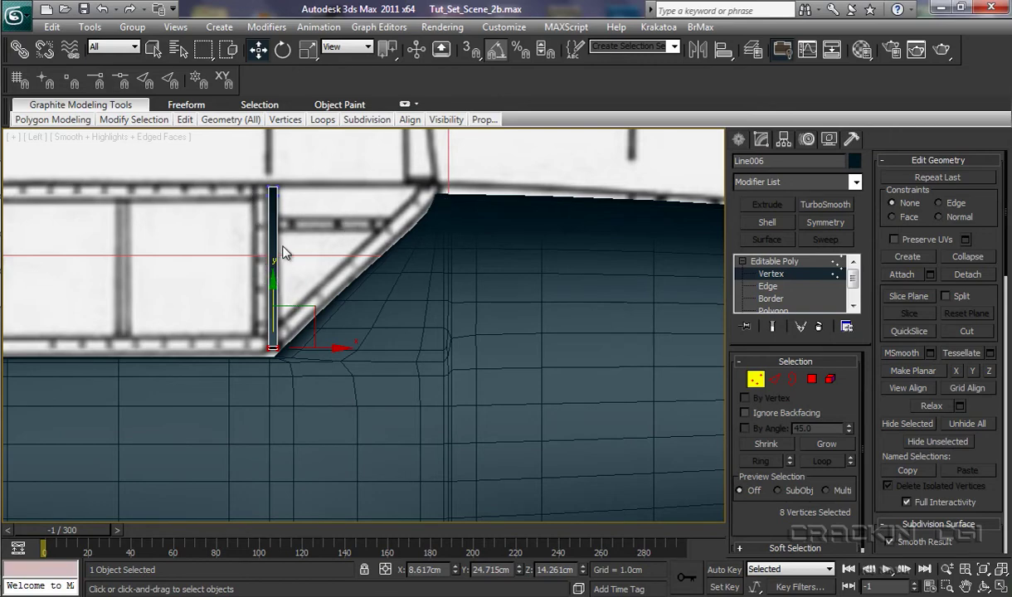
left_click(760, 261)
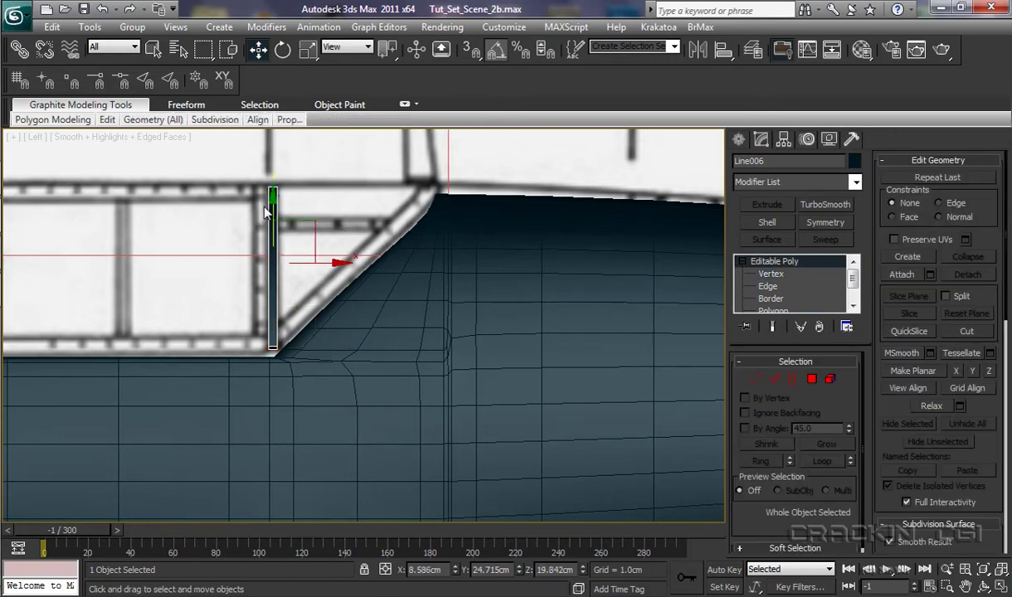
left_click_drag(271, 198, 272, 214)
In the perspective view, scale the frame to 111% in X and centre it on the fuselage at about X 8.33 cm
key("p")
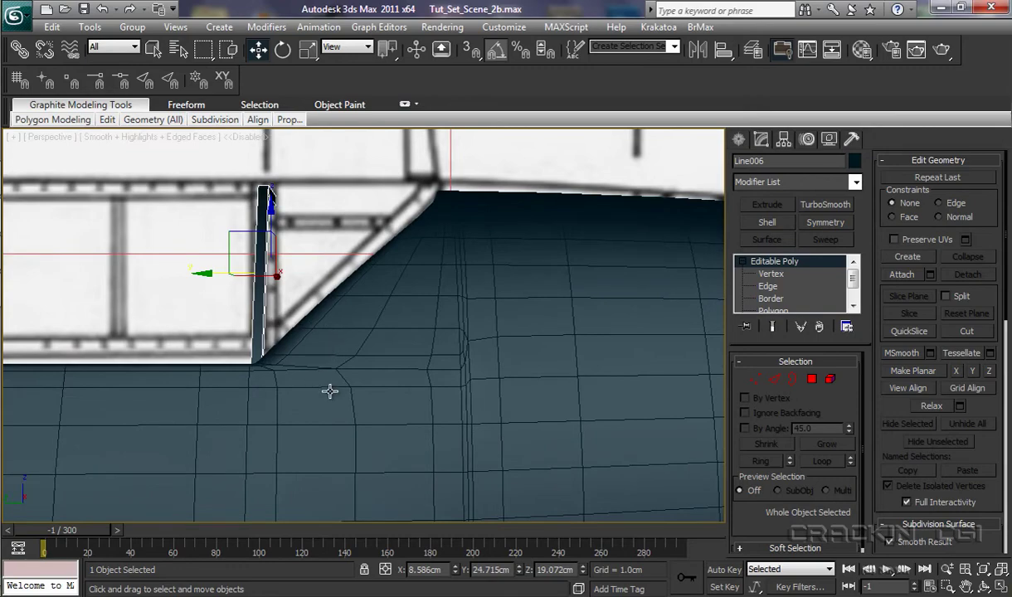
middle_click_drag(380, 452, 525, 471, "alt")
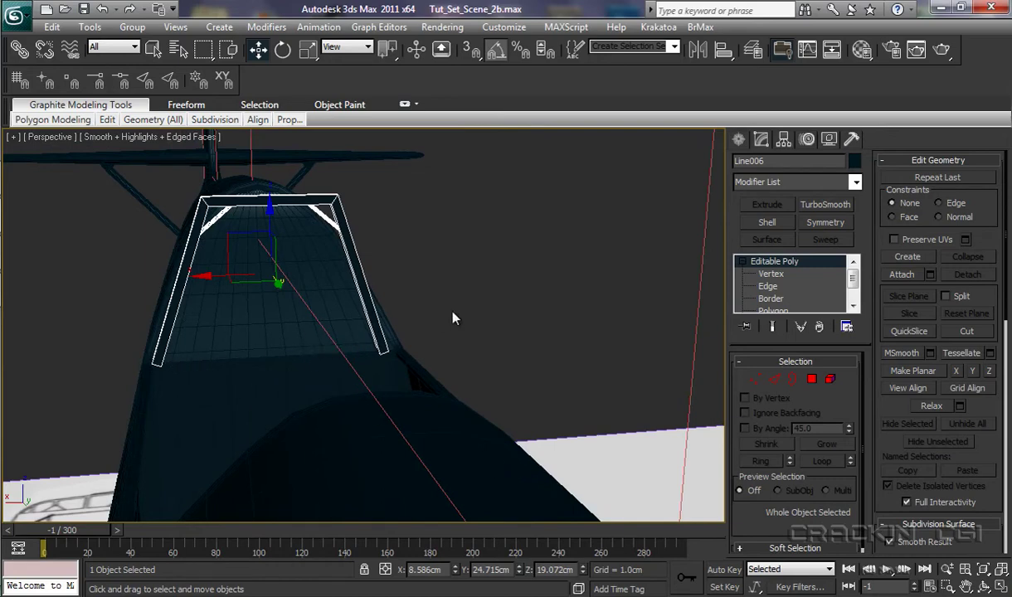
left_click(309, 51)
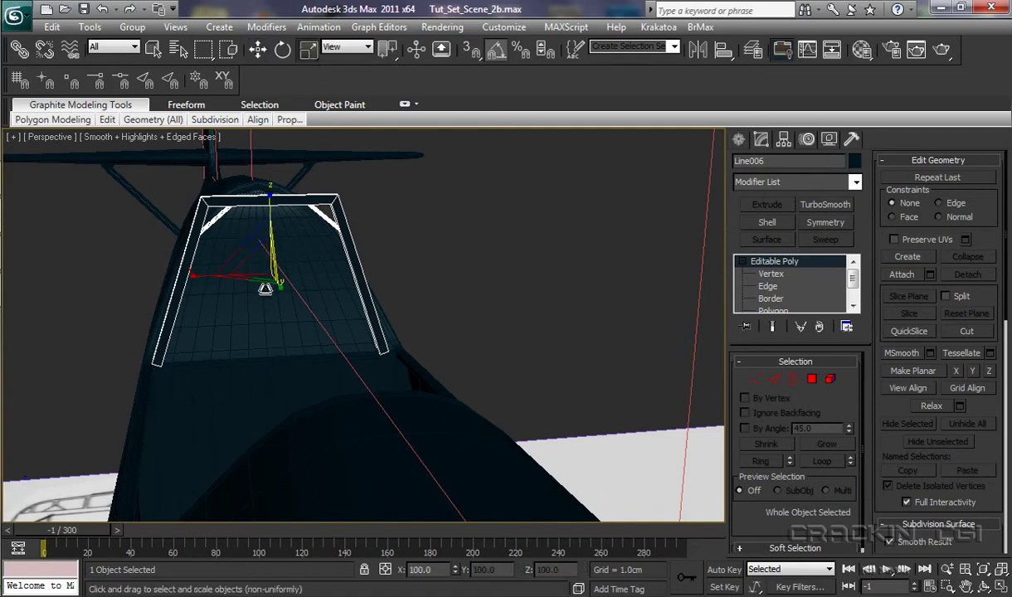
left_click_drag(194, 276, 188, 277)
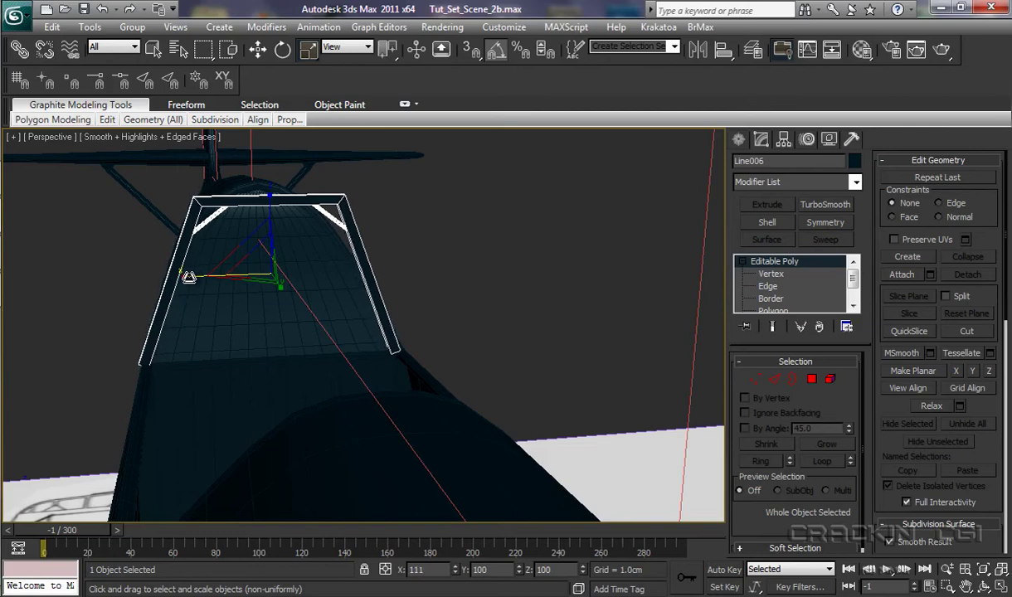
left_click(258, 51)
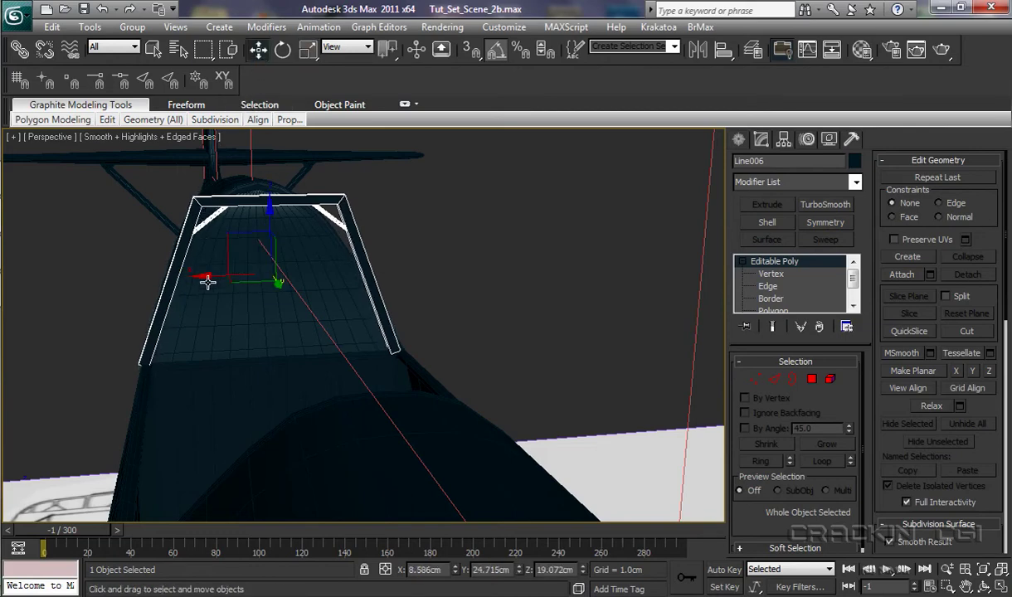
left_click_drag(207, 277, 211, 277)
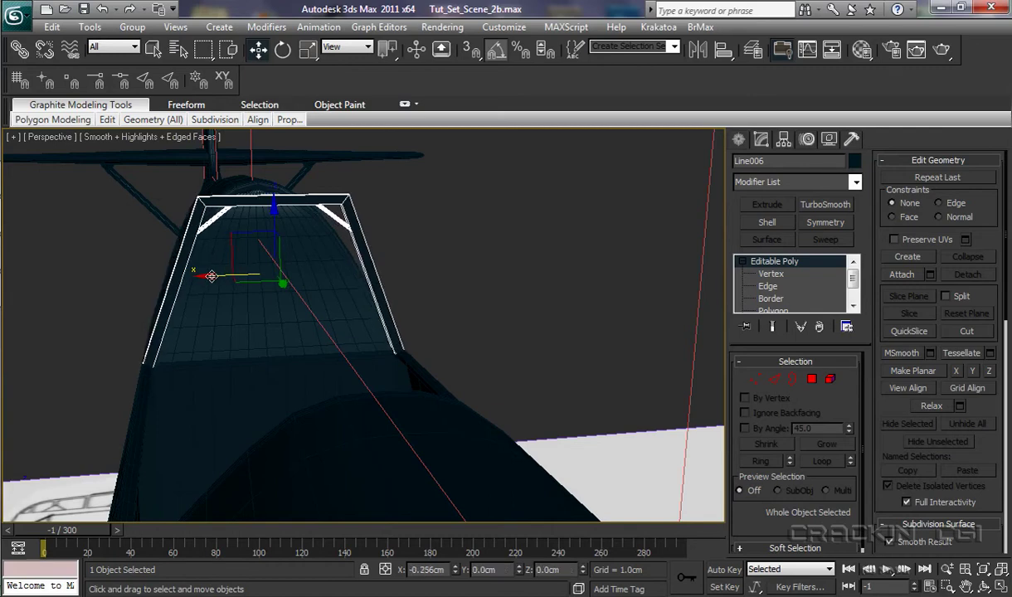
In the left view, clone the frame as a copy directly behind the original, at about Y 25.4 cm
middle_click_drag(362, 388, 229, 390, "alt")
middle_click_drag(352, 420, 649, 423, "alt")
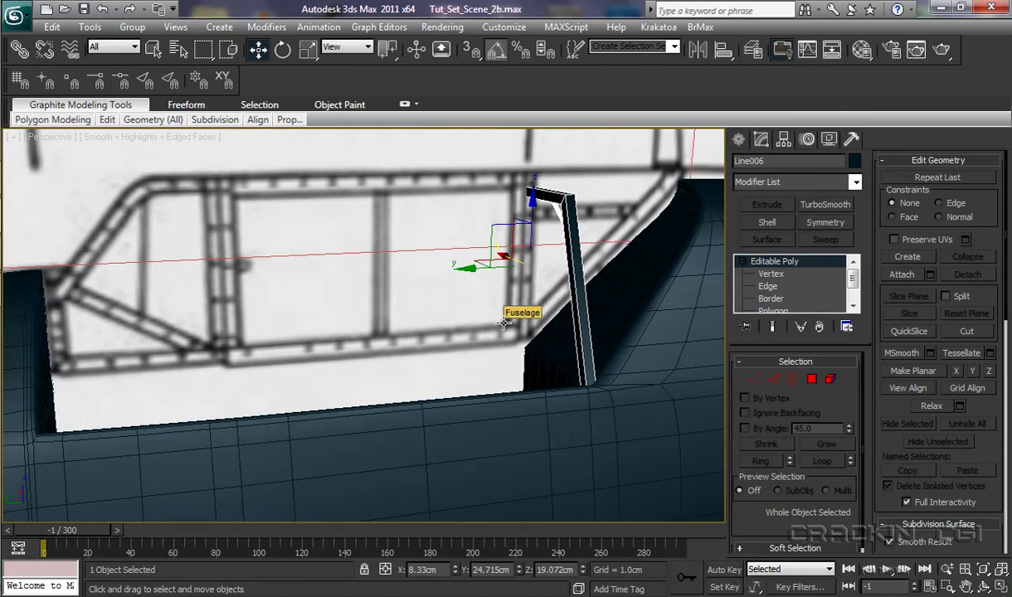
key("l")
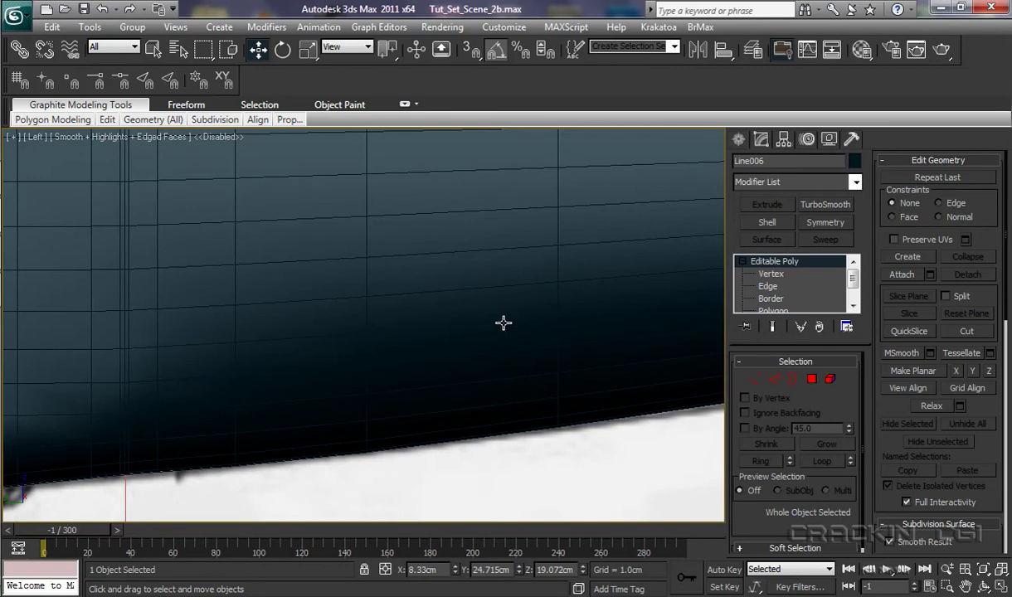
key("z")
middle_click_drag(469, 388, 594, 359)
scroll(591, 375, "down", 1)
scroll(591, 375, "down", 3)
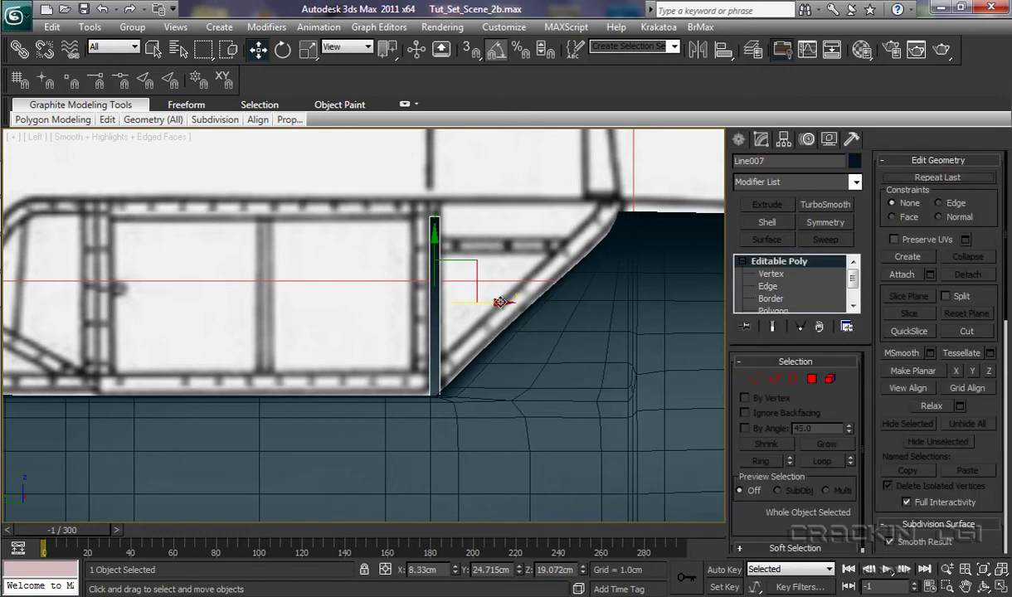
left_click_drag(500, 302, 489, 305)
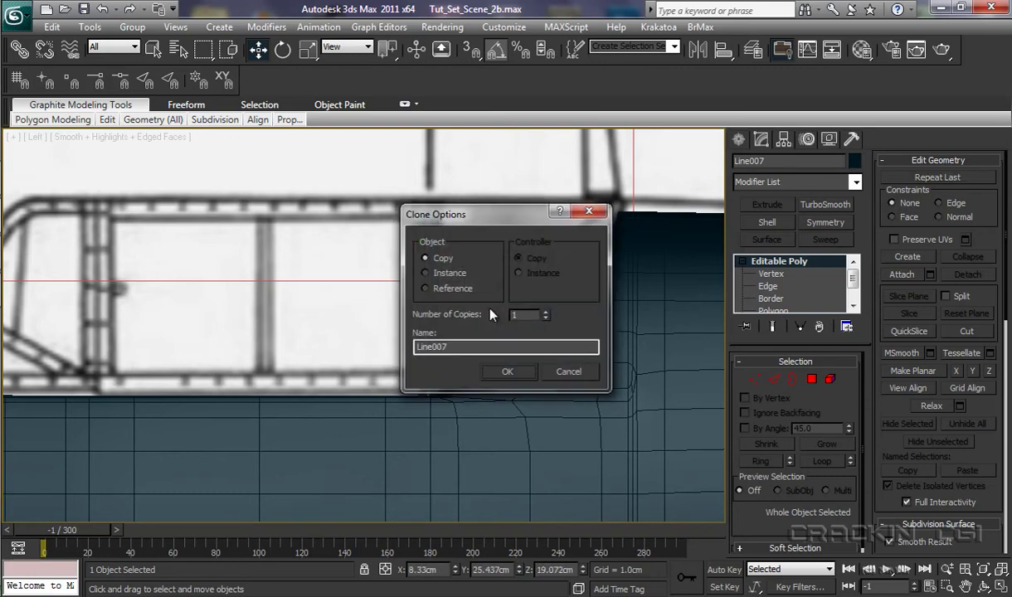
left_click(508, 371)
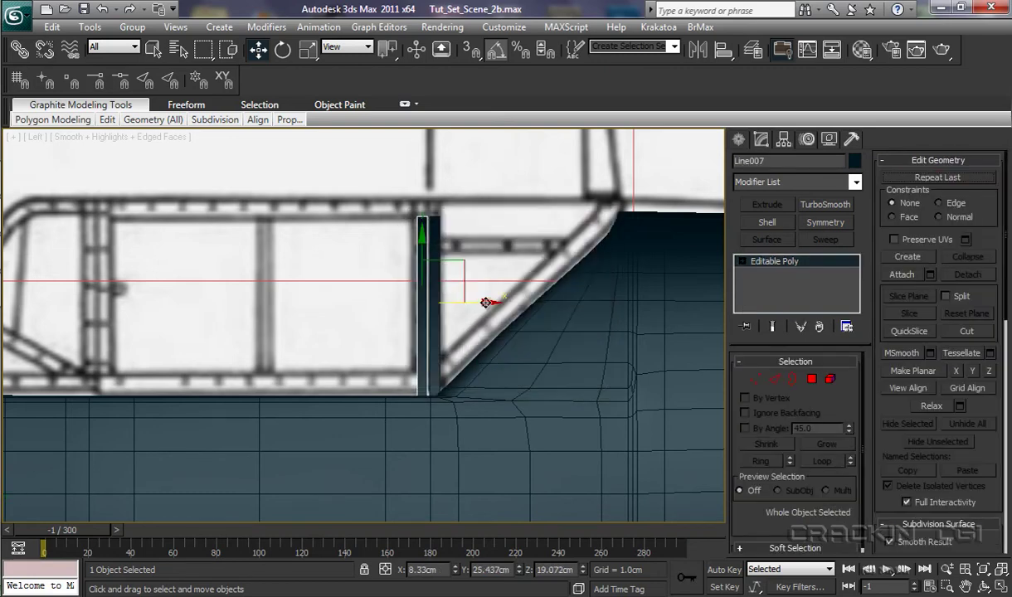
Clone two more frame copies onto the rear canopy post of the blueprint, at about Y 43.8 cm and Y 44.5 cm
left_click_drag(485, 302, 166, 314, "shift")
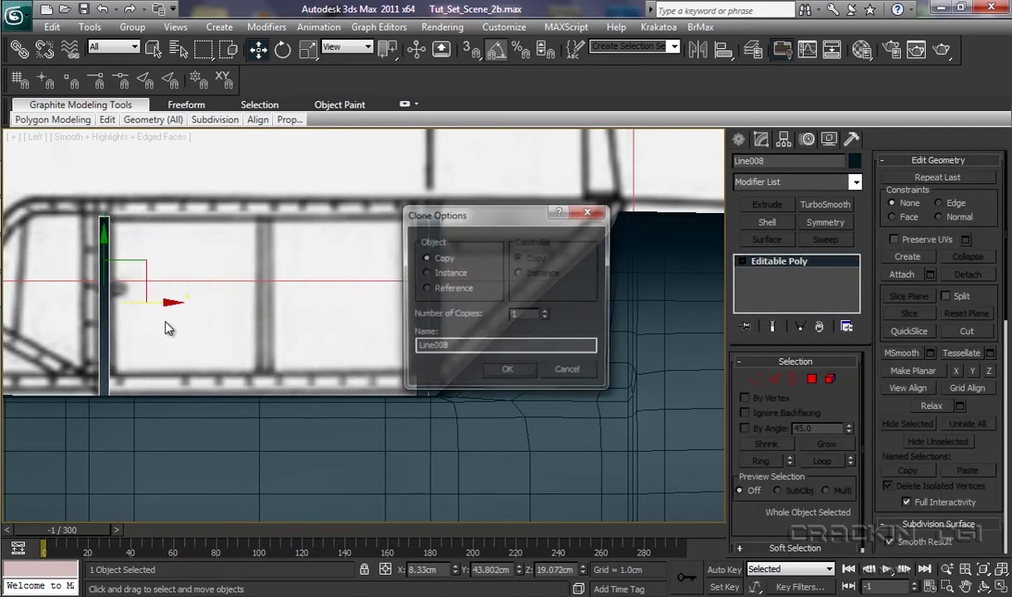
left_click(508, 369)
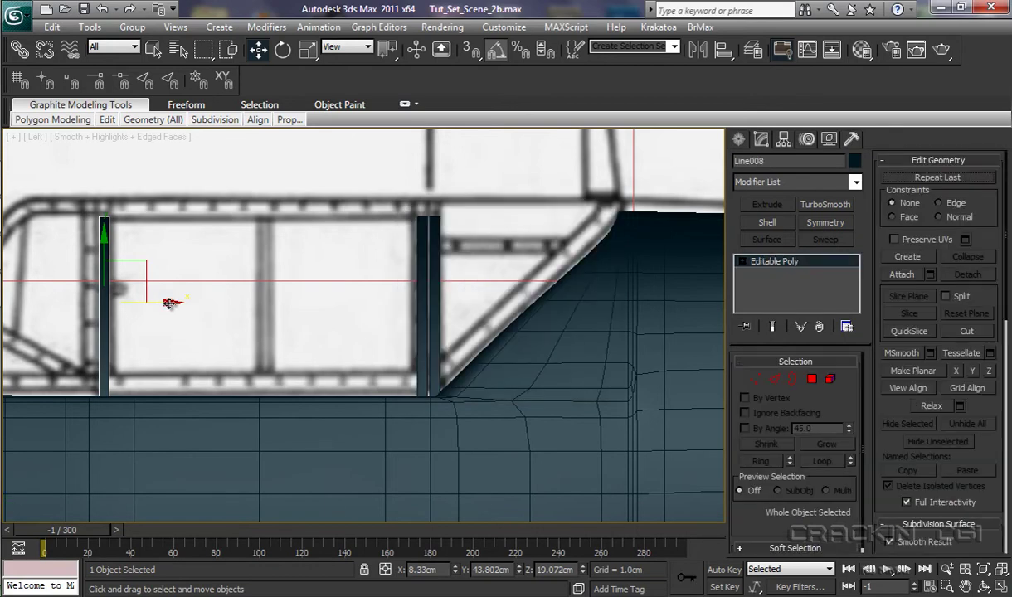
left_click_drag(170, 303, 156, 306, "shift")
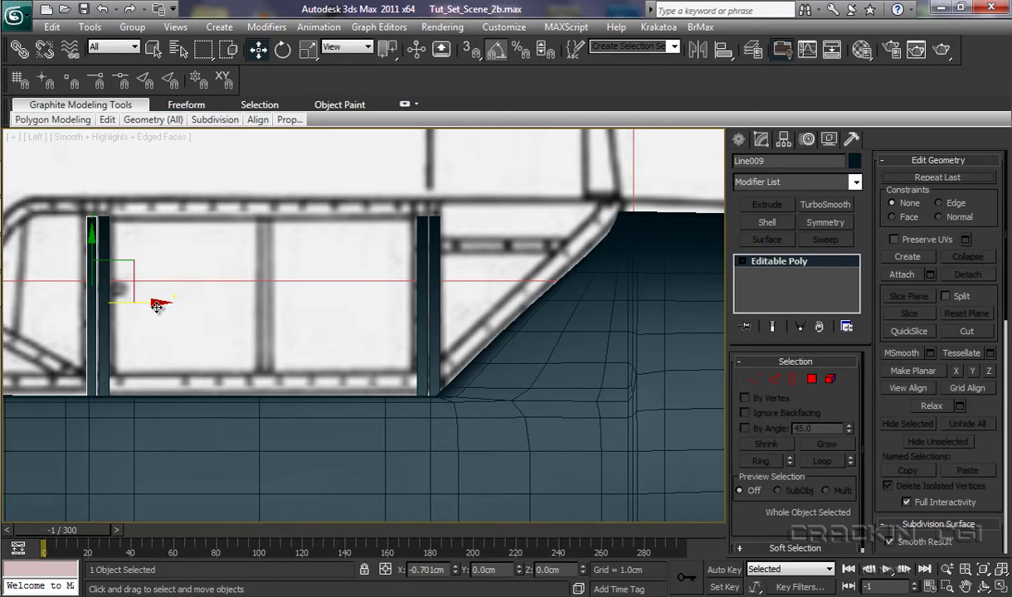
left_click_drag(157, 306, 158, 309, "shift")
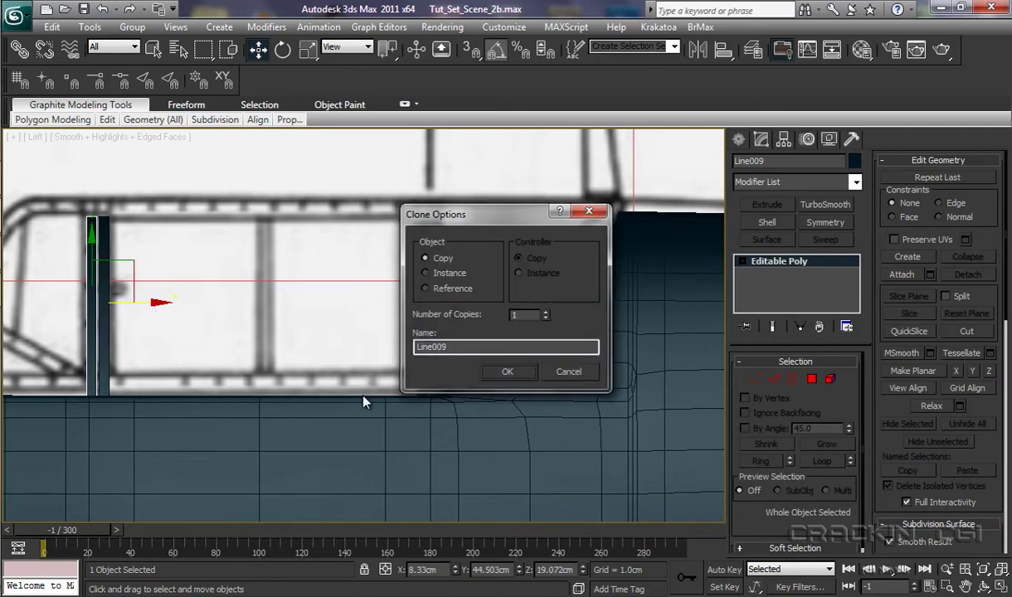
left_click(508, 372)
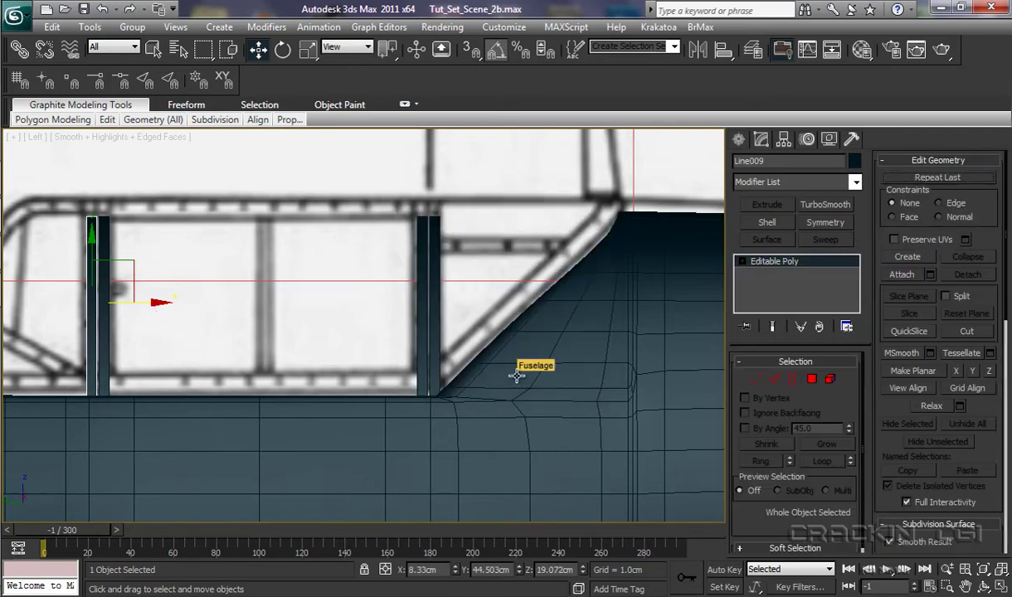
Select all four frames and raise them together to about Z 19.4 cm, into the blueprint's upper canopy rail
left_click_drag(71, 214, 434, 233)
left_click_drag(264, 243, 264, 233)
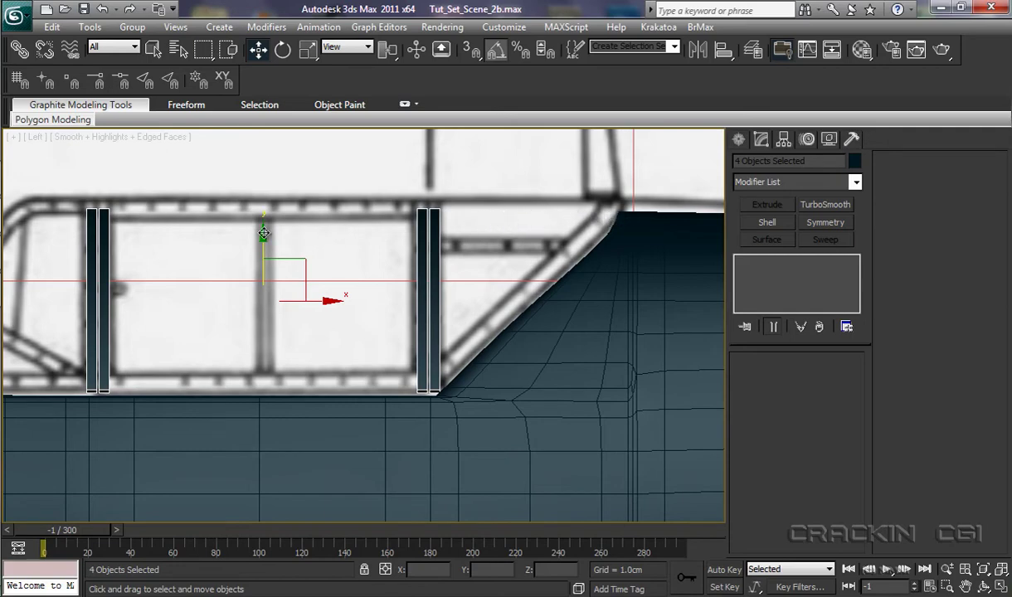
left_click_drag(264, 233, 264, 233)
left_click(355, 372)
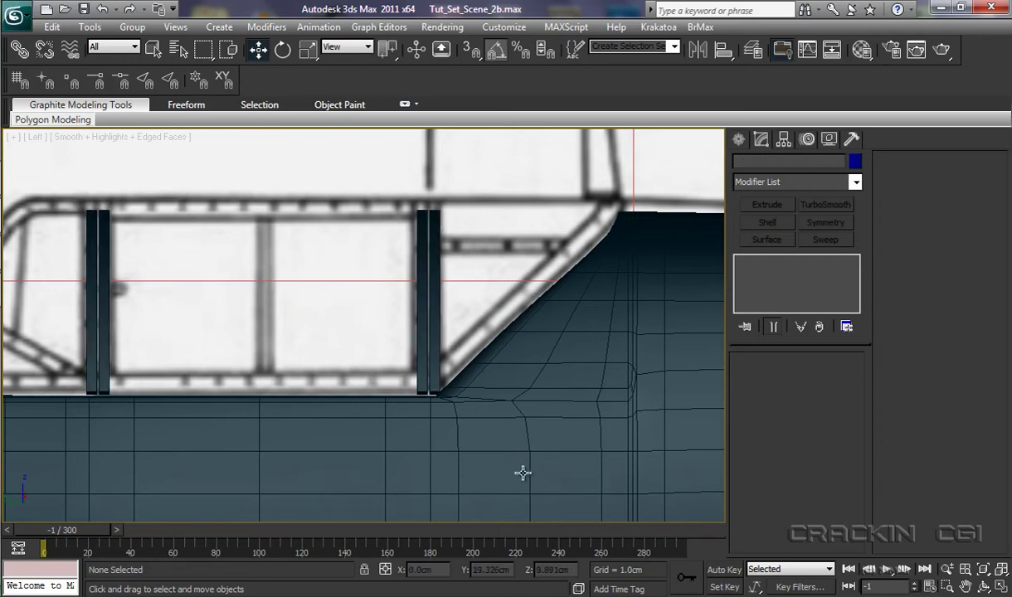
Lower the bottom vertices of the foremost frame, at Y 24.7 cm, to about Z 13.45 cm, just below the fuselage edge
left_click(433, 385)
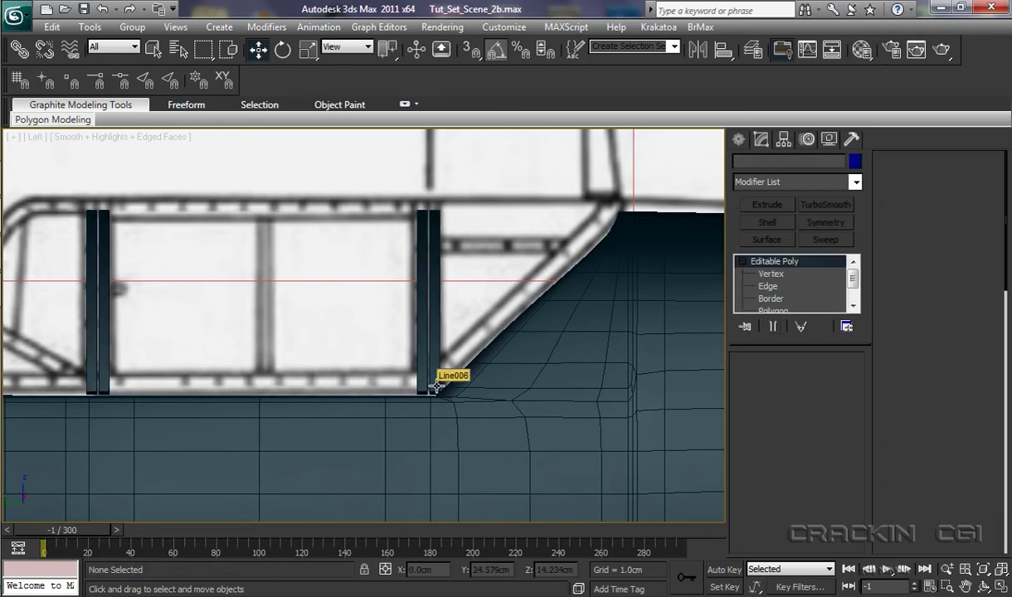
left_click(770, 275)
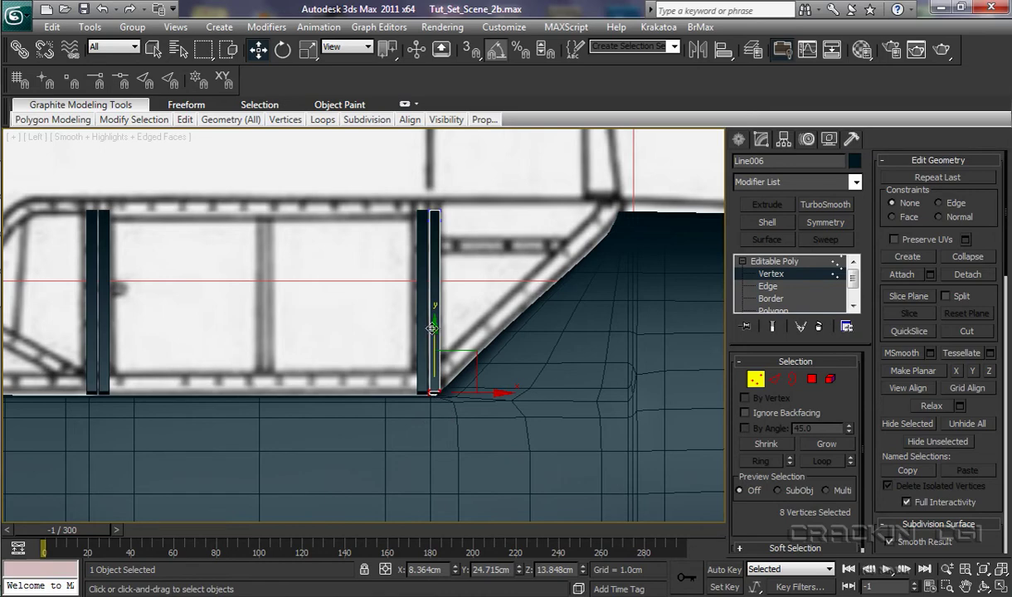
left_click_drag(432, 329, 434, 343)
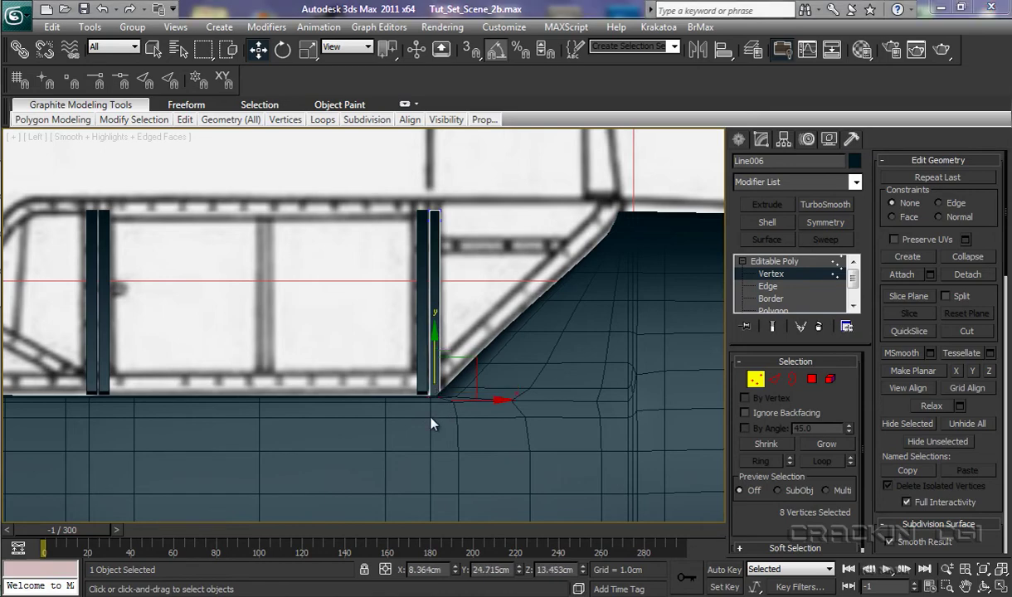
left_click(802, 262)
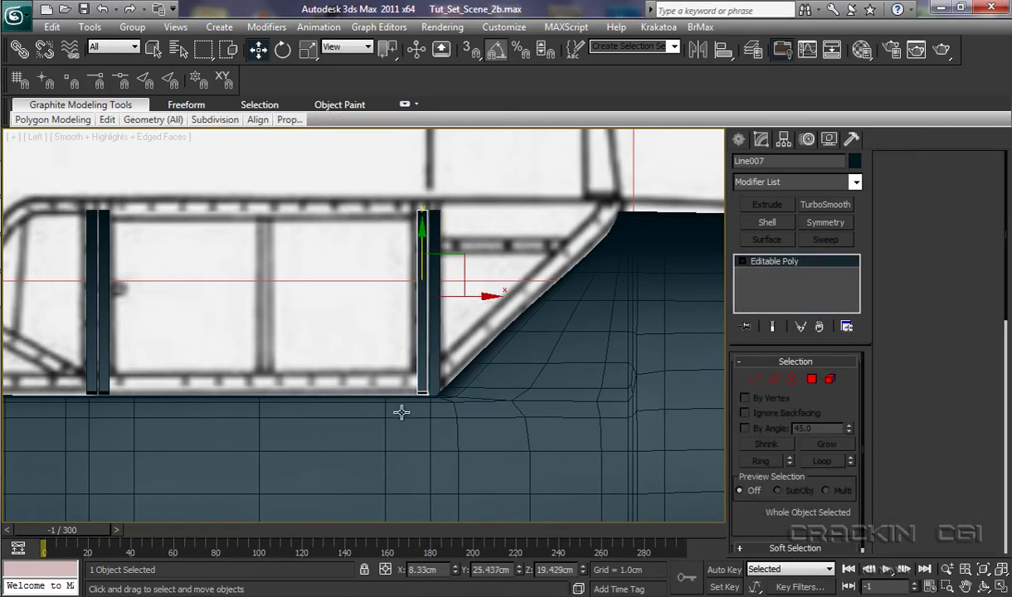
Lower the bottom vertices of the front pair's second frame, at Y 25.4 cm, to about Z 13.45 cm
left_click(745, 262)
left_click(767, 274)
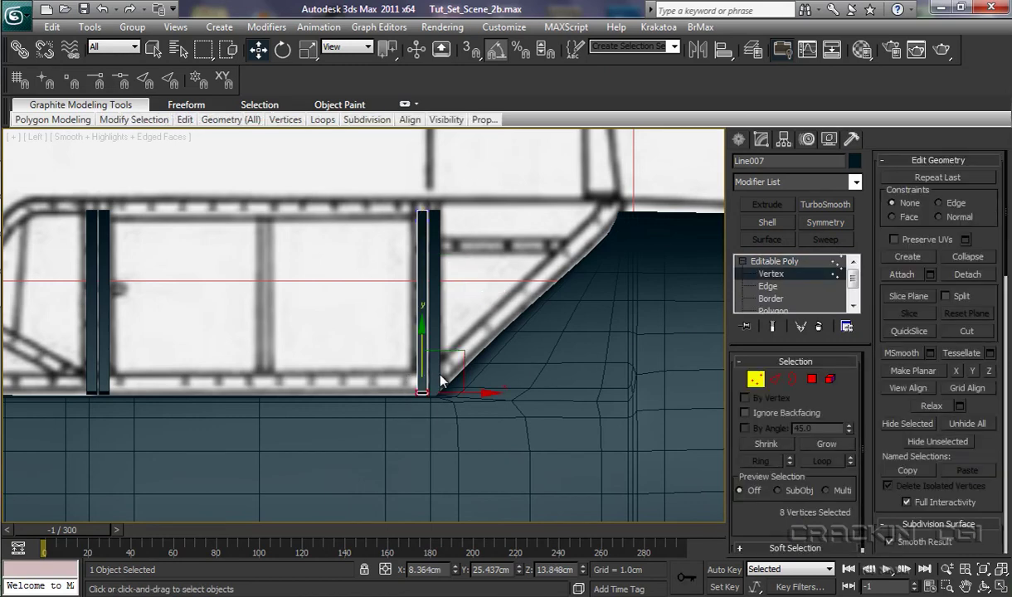
left_click_drag(421, 332, 420, 340)
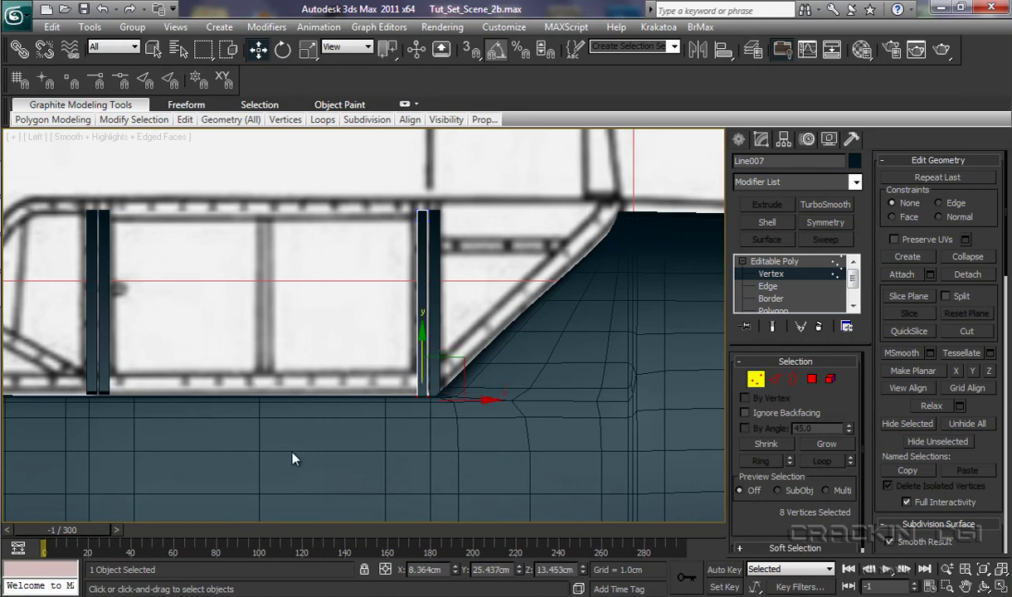
middle_click_drag(381, 457, 515, 431)
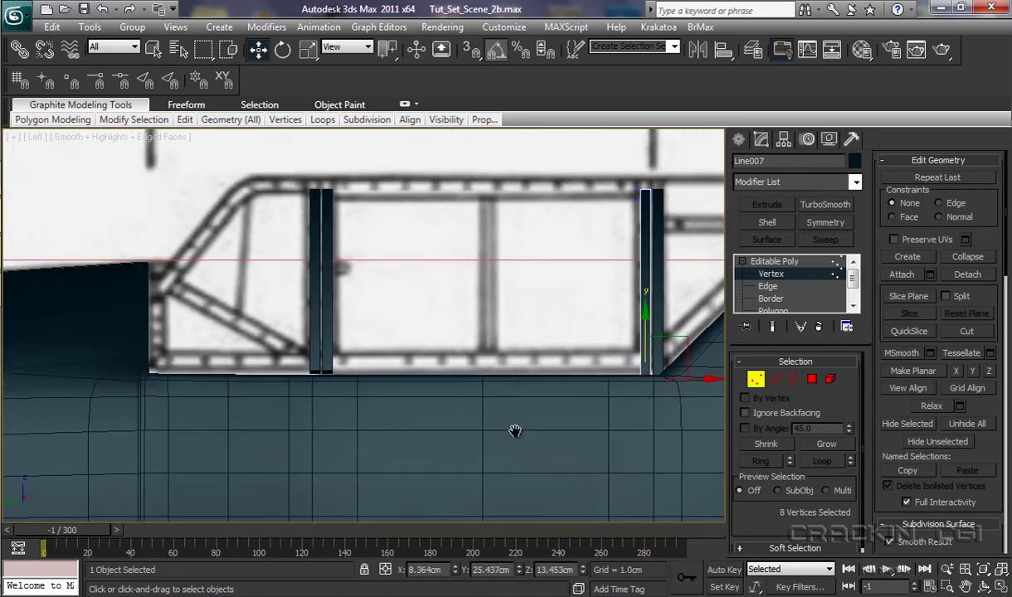
left_click(772, 262)
Lower the bottom vertices of the rear pair's forward frame, at Y 43.8 cm, to about Z 13.45 cm
left_click(326, 207)
left_click(742, 261)
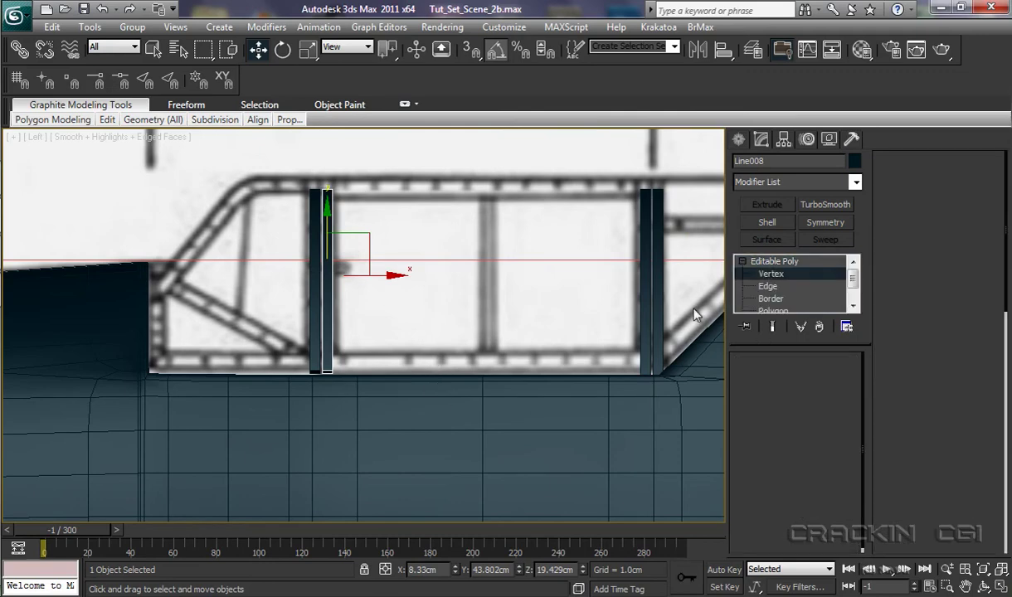
key("1")
left_click_drag(327, 306, 326, 312)
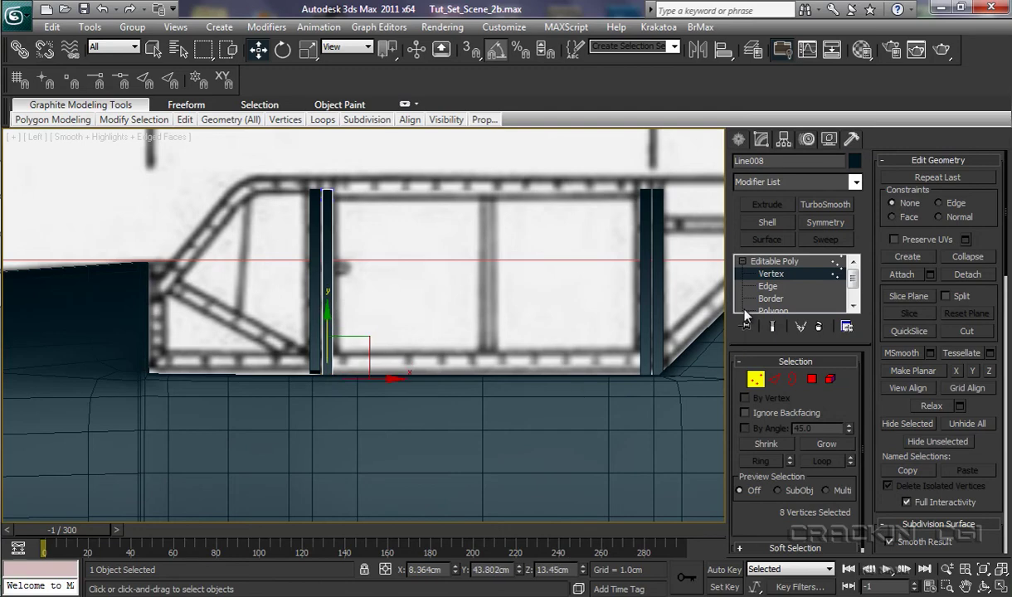
left_click(764, 261)
Lower the bottom vertices of the rearmost frame, at Y 44.5 cm, to about Z 13.4 cm, then clear the vertex selection
left_click(315, 249)
left_click(743, 263)
left_click(767, 275)
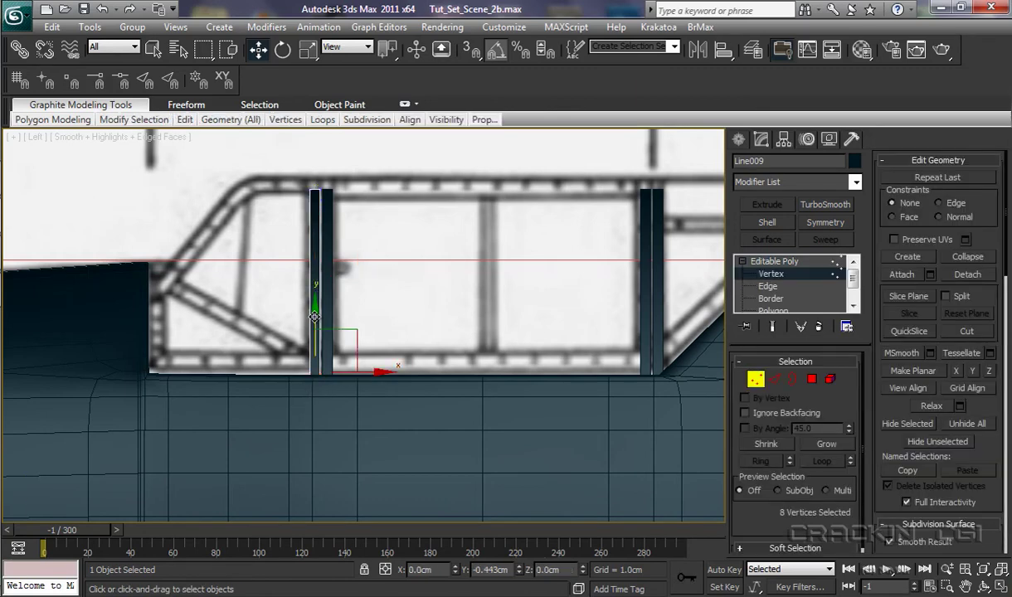
left_click_drag(314, 309, 316, 318)
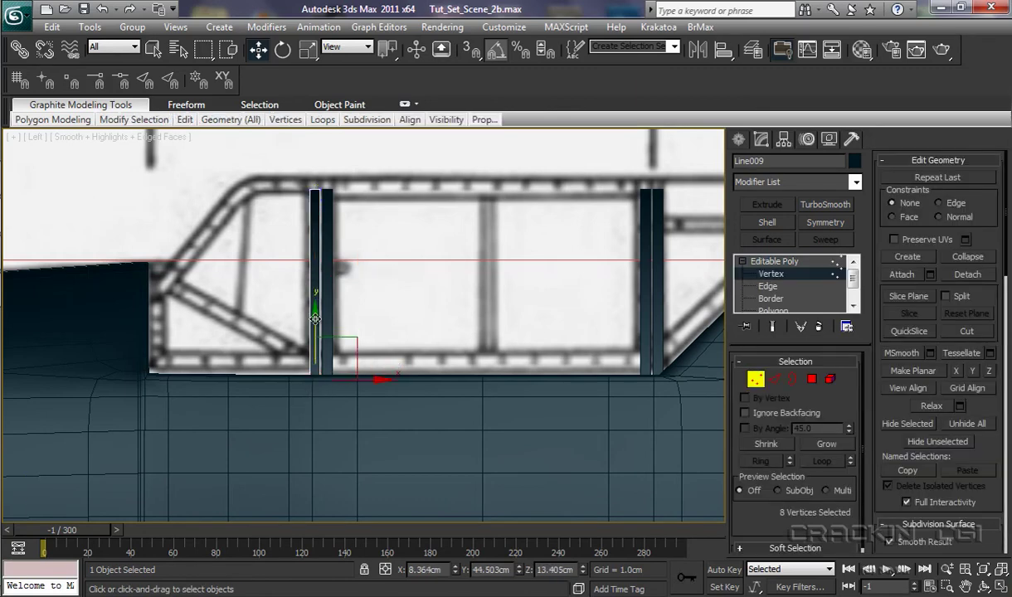
left_click(400, 430)
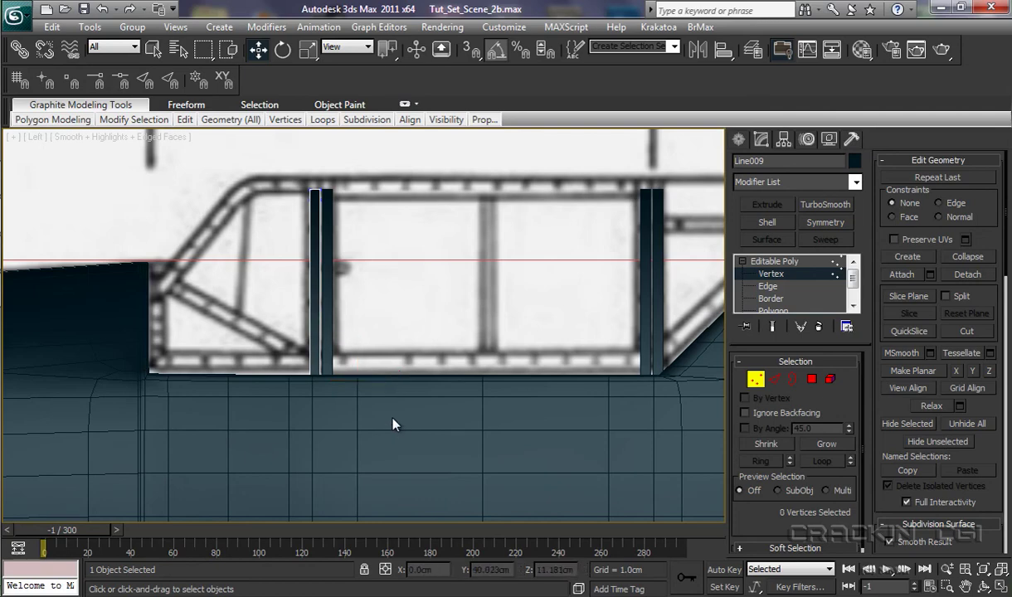